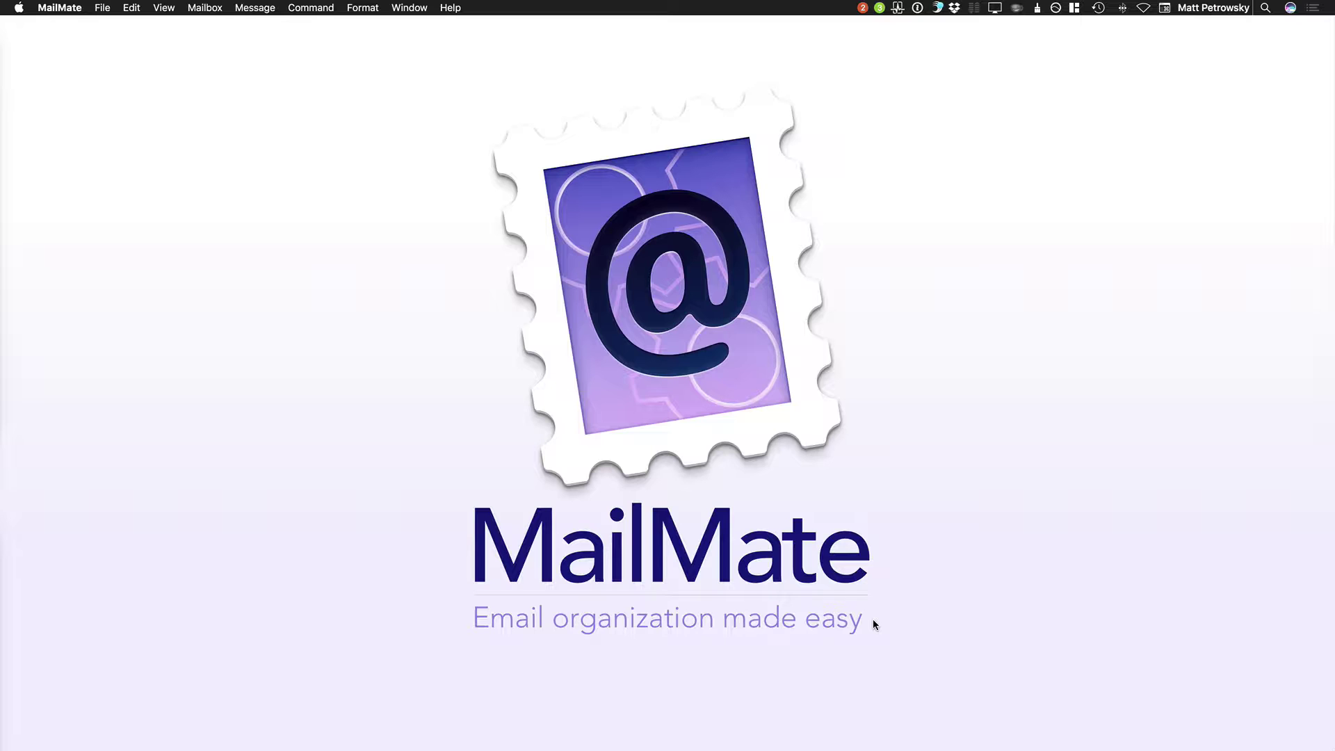
Step: Bring up the macOS app switcher from the MailMate splash screen
key(super+Tab)
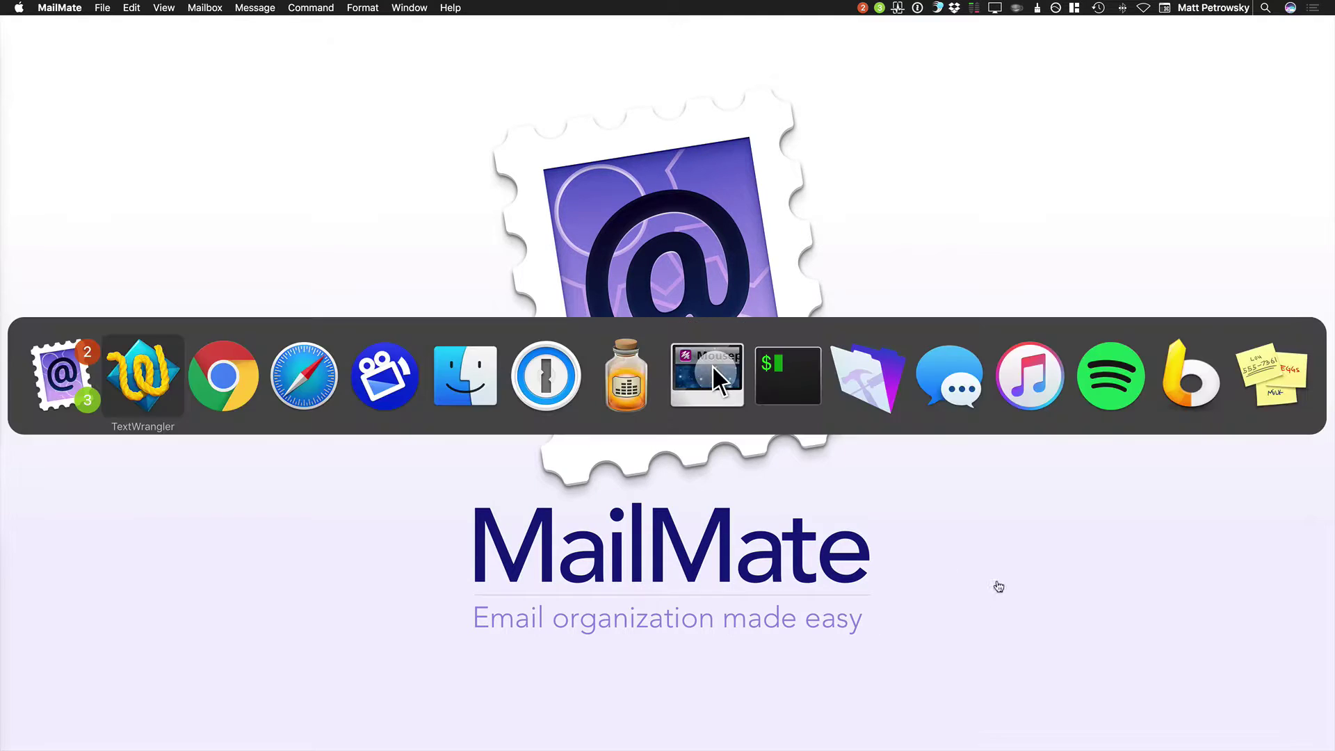
Step: Bring Chrome's Gmail inbox forward, browse its keyboard shortcuts overlay, then close it
click(247, 396)
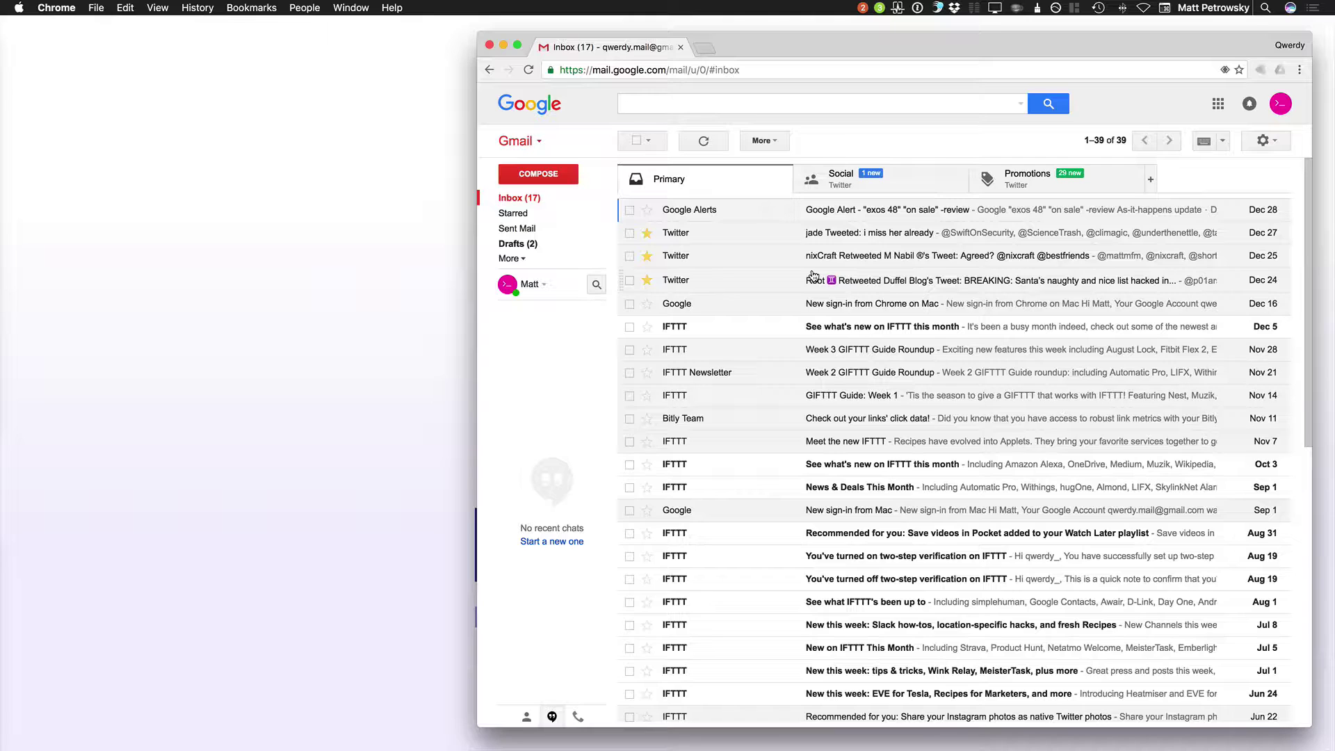
key(shift+slash)
scroll(893, 465, down, 5)
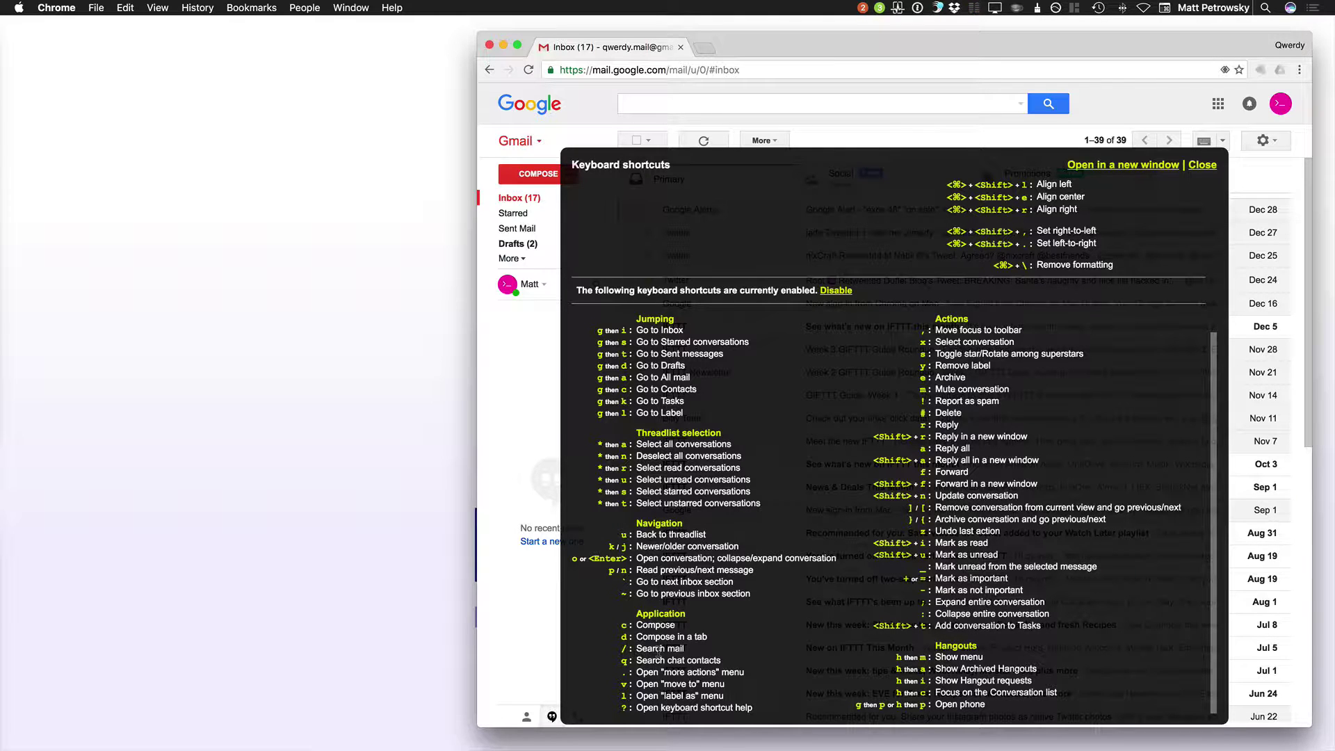
key(Escape)
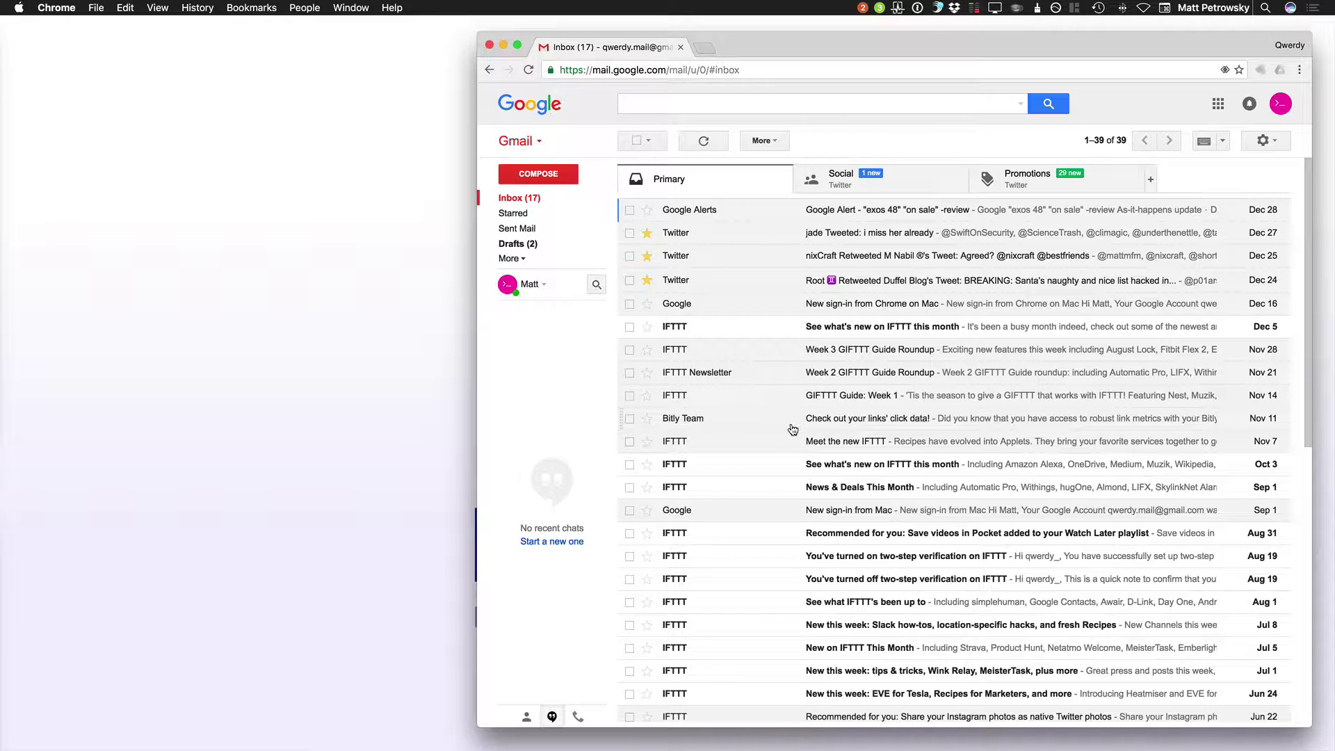
Step: Search Gmail for from:google.com, leaving 7 matching messages
key(/)
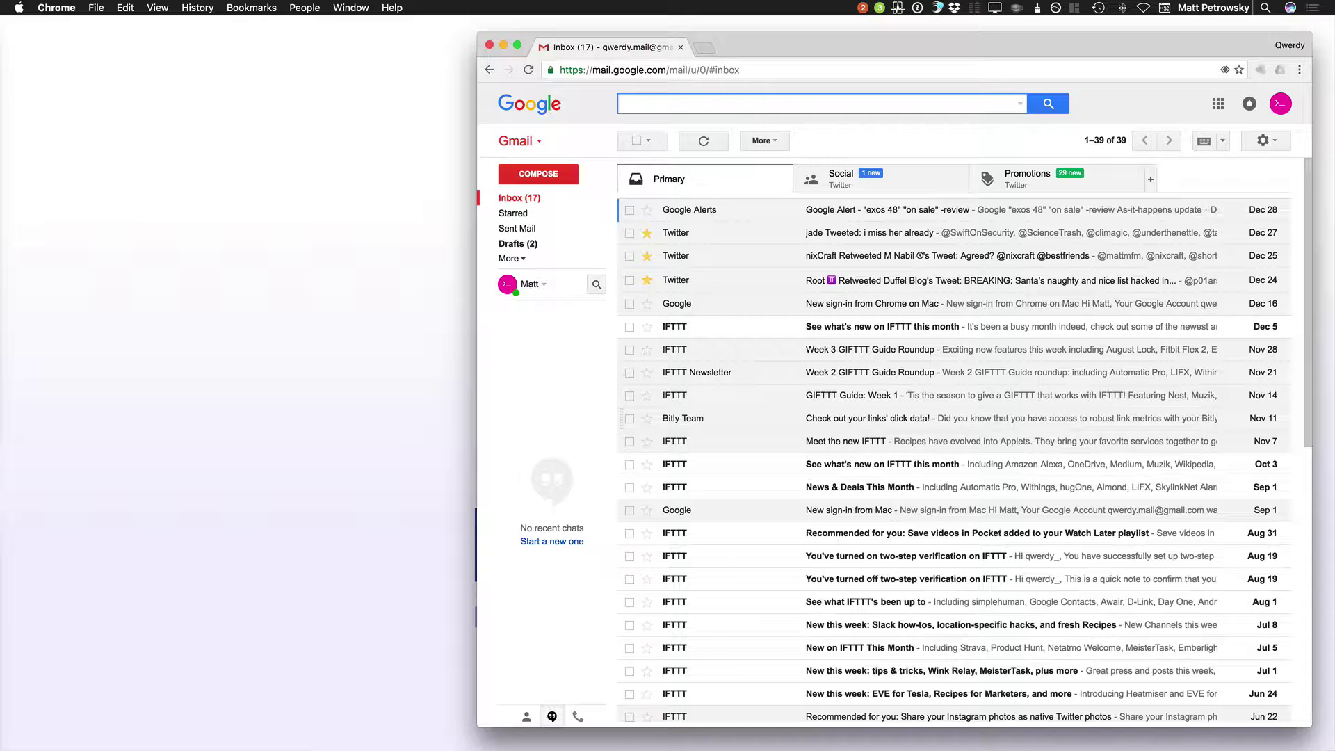
text(from:)
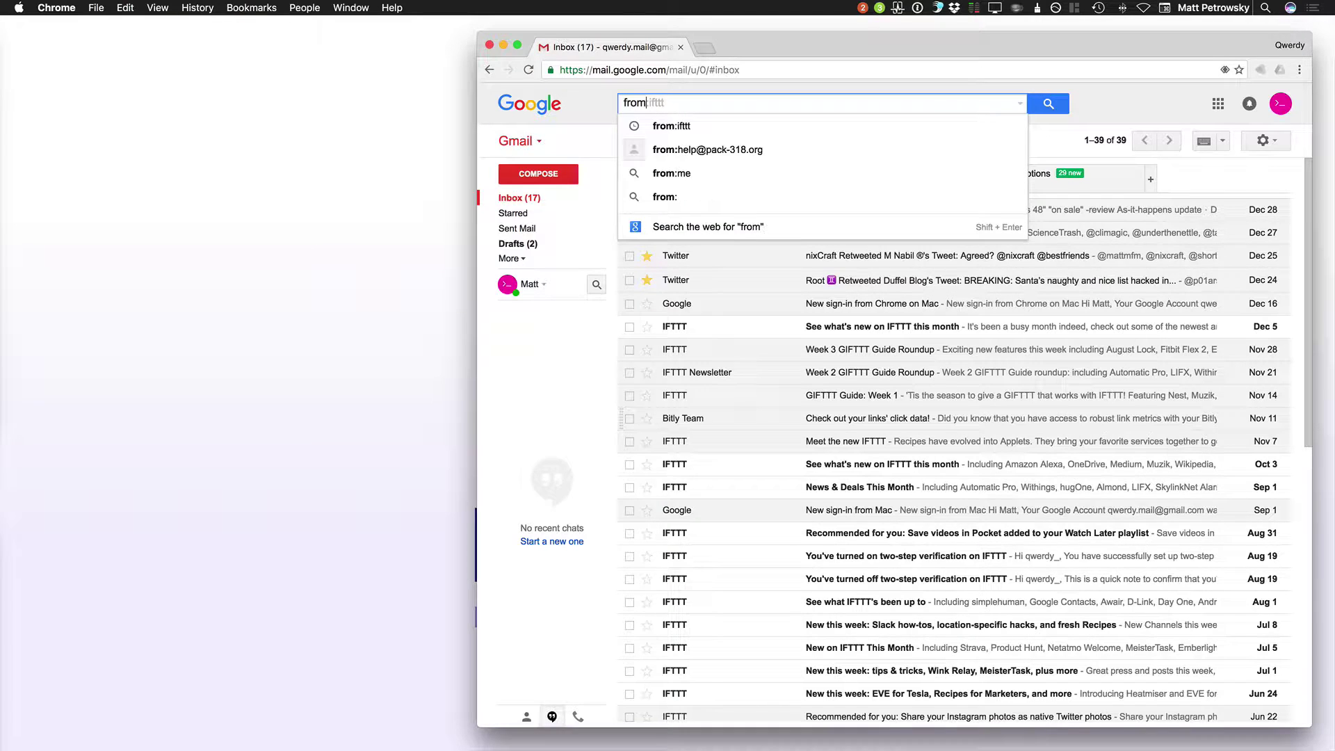
text(go)
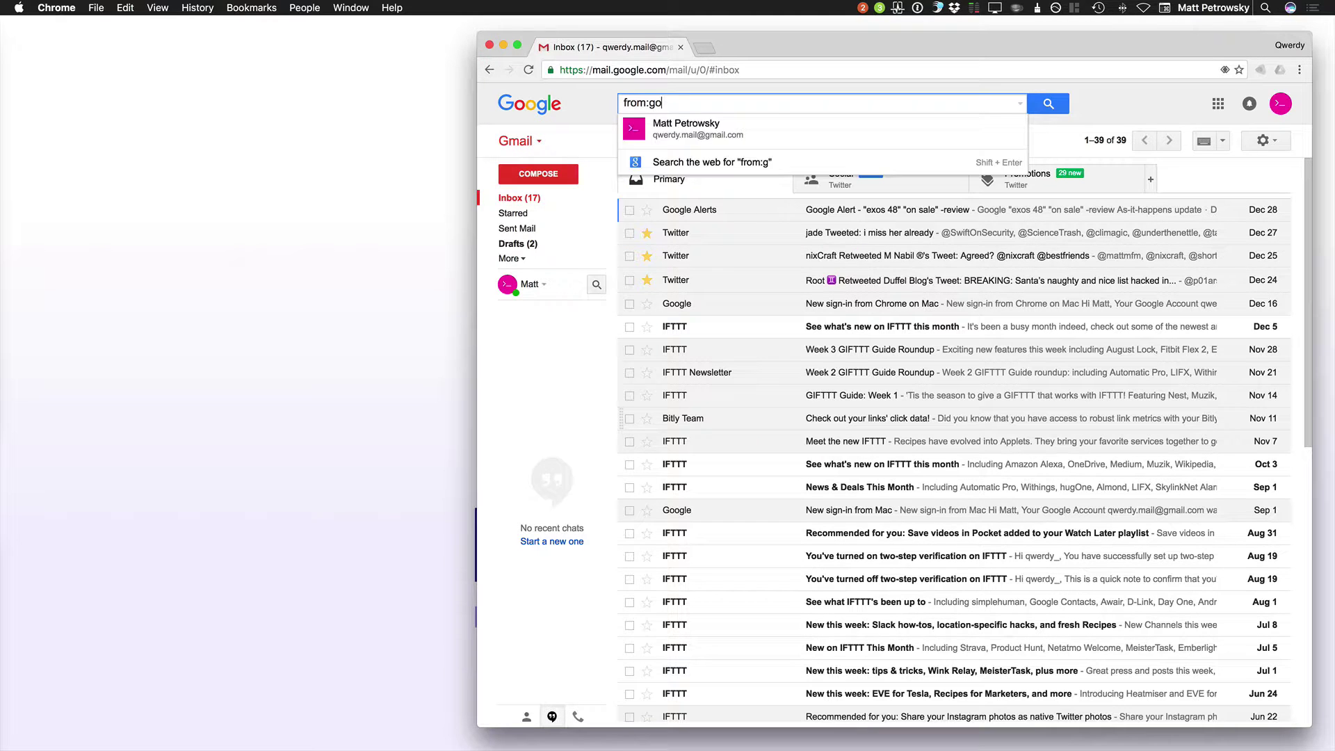
text(ogle.com)
key(Return)
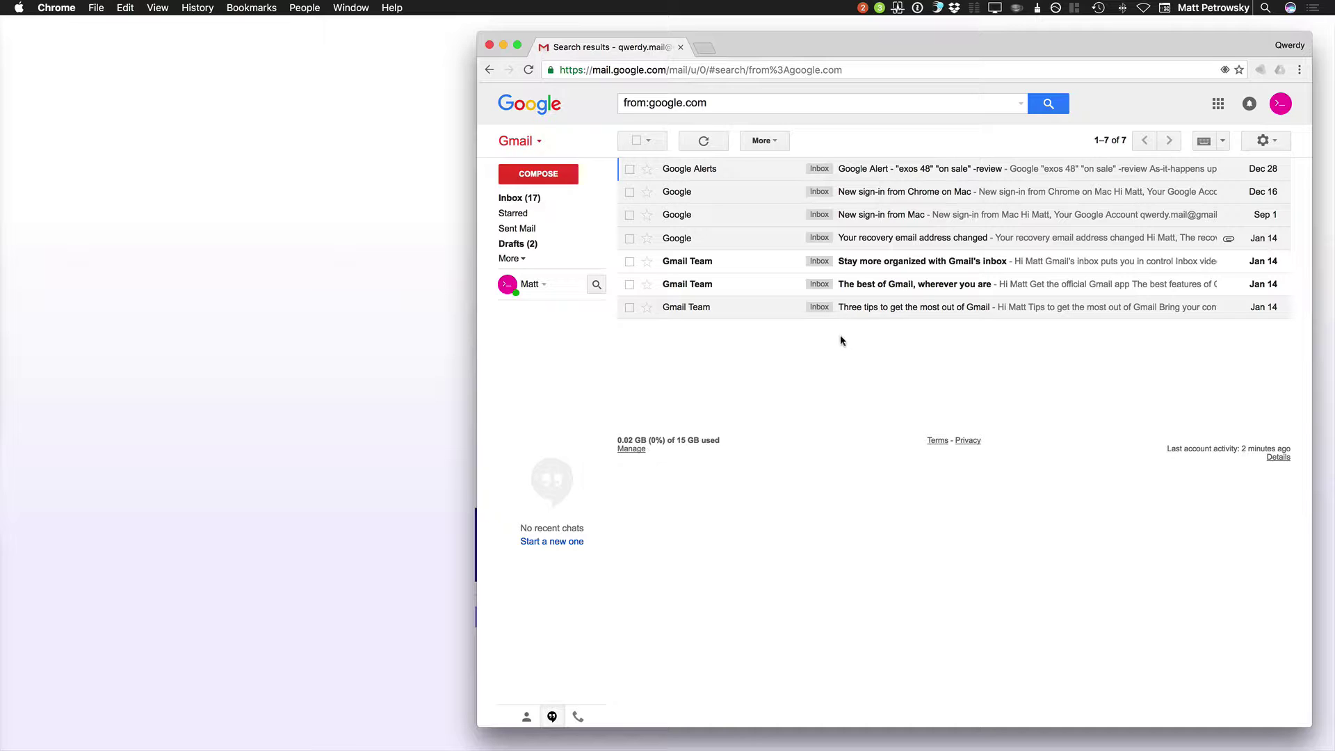
triple_click(688, 104)
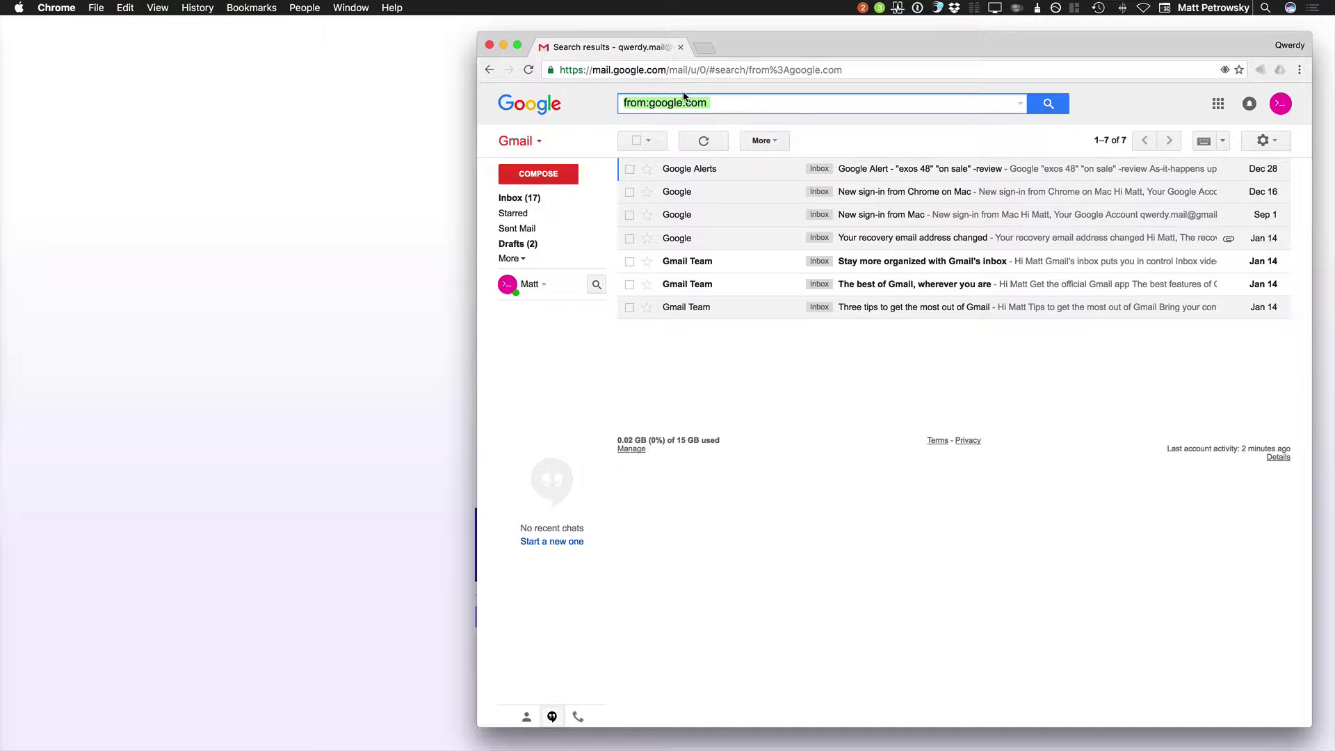
Step: Try the subject, from, to: and in:trash queries in turn, leaving the search box empty
text(subject)
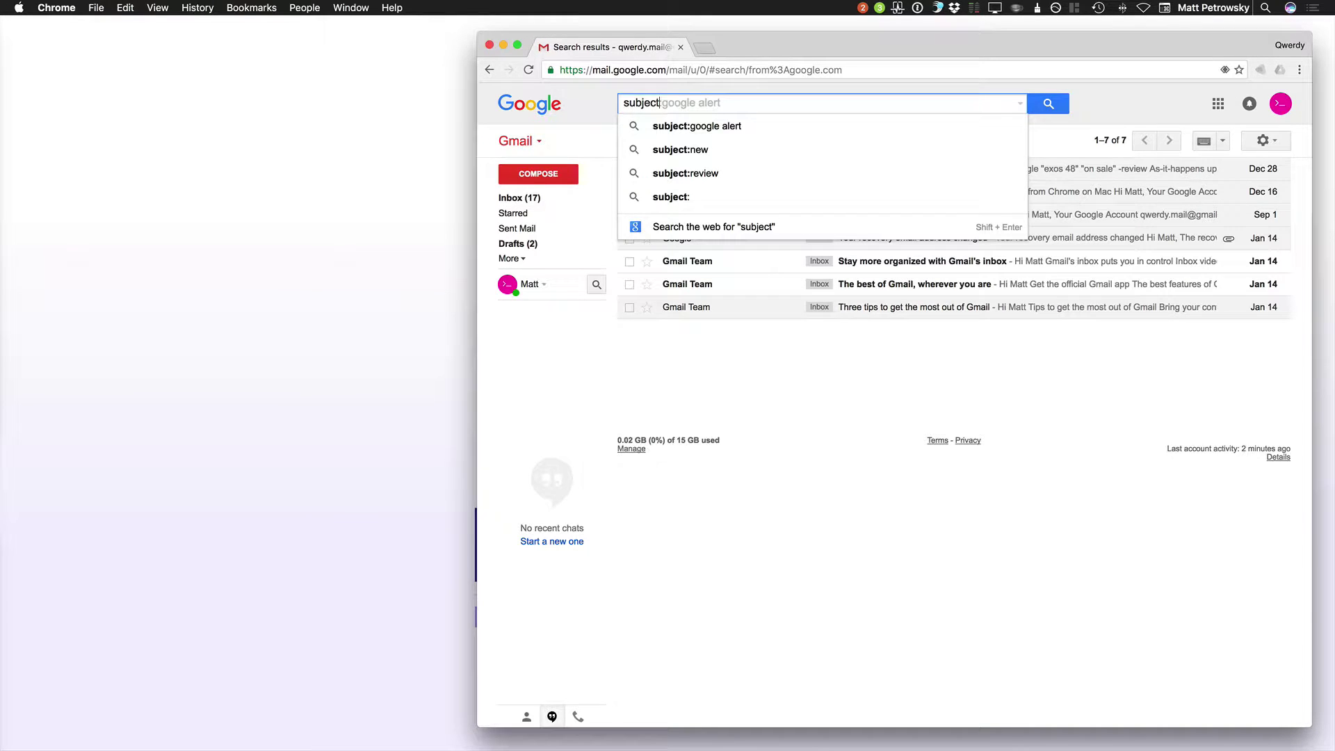
key(super+a)
text(from)
key(super+a)
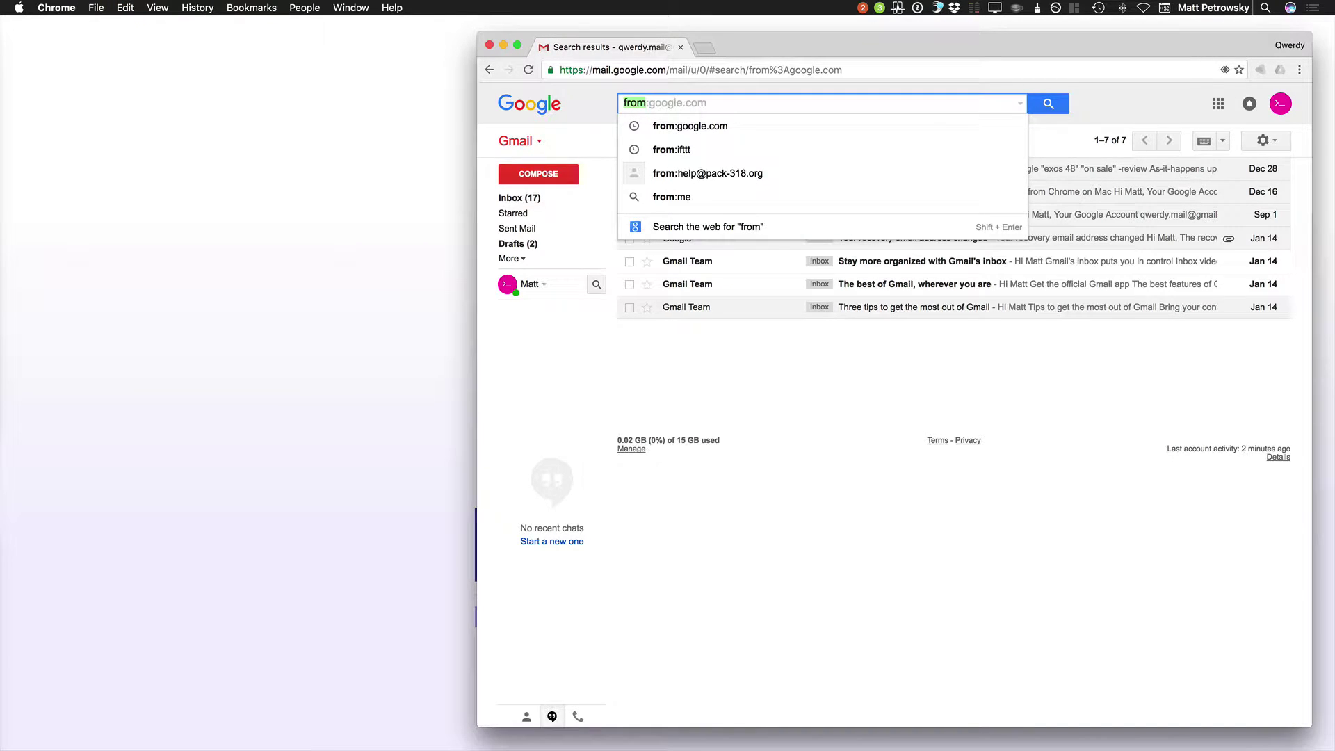
text(to:)
key(super+a)
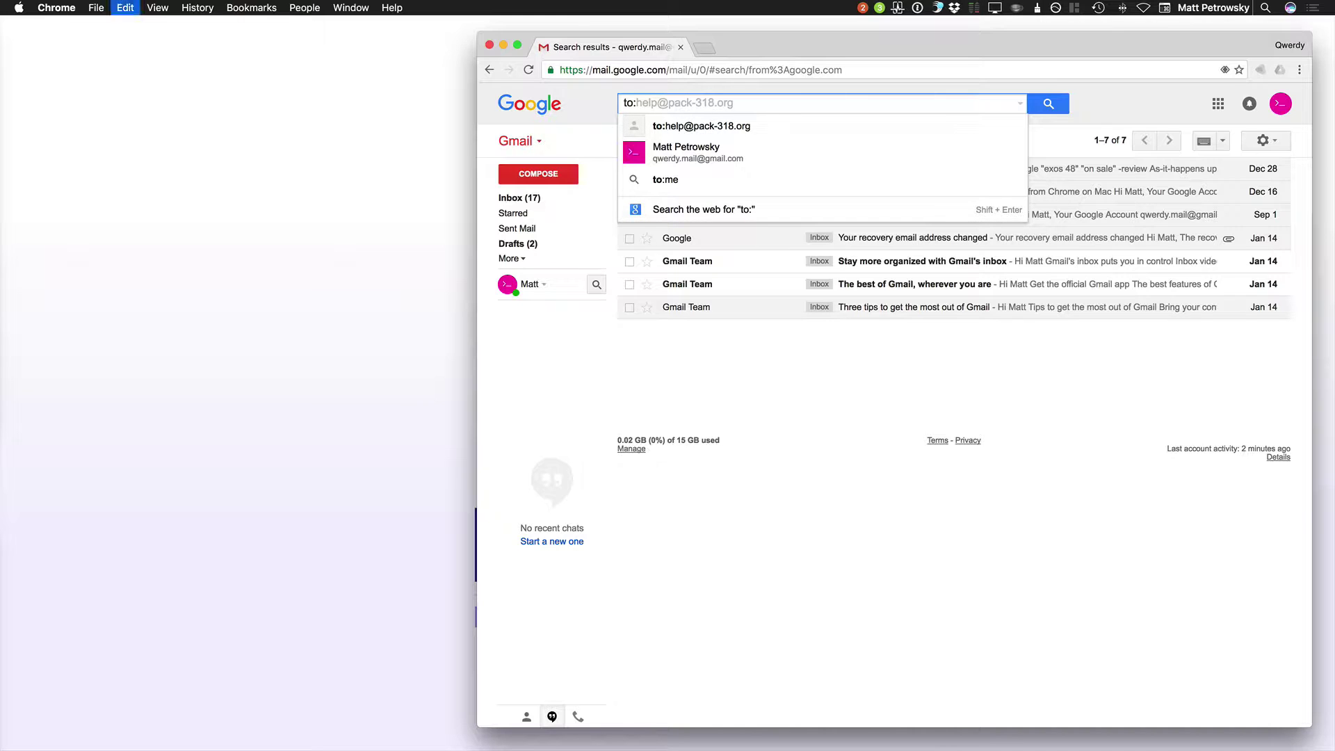
key(BackSpace)
text(in)
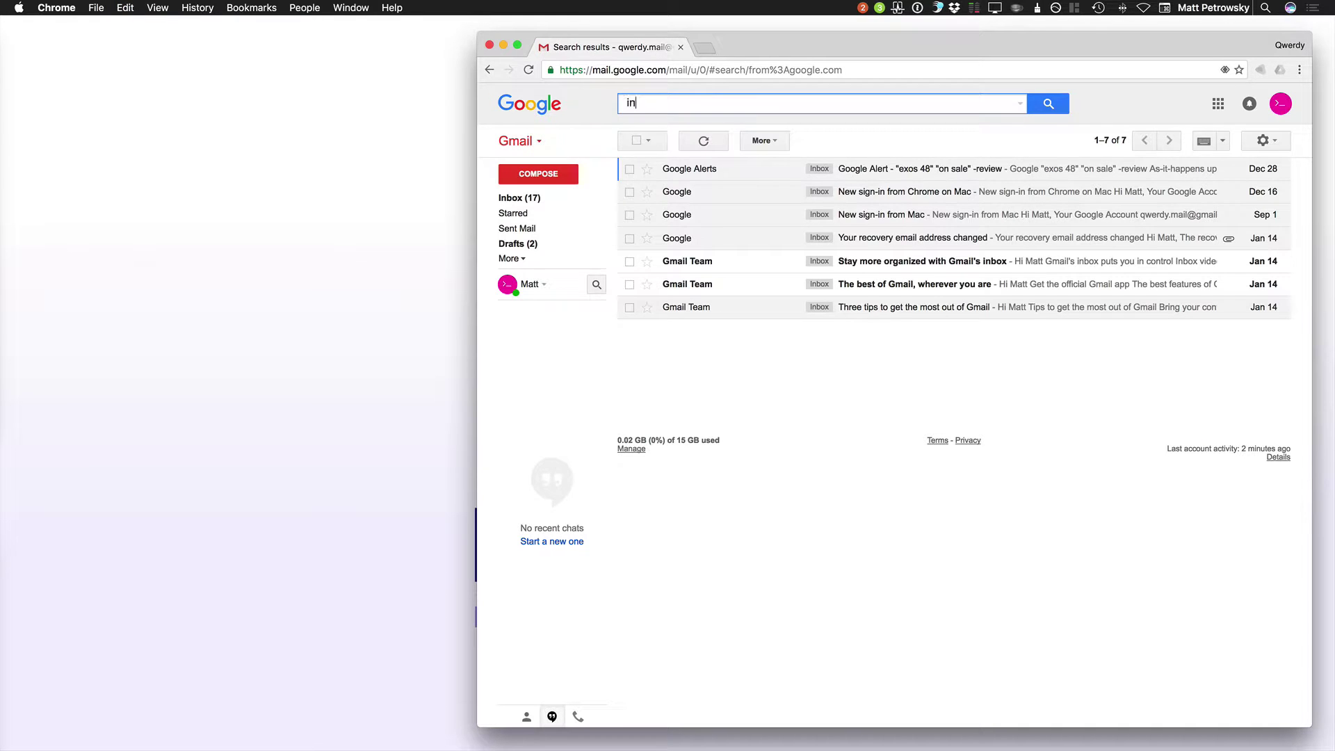
text(:tras)
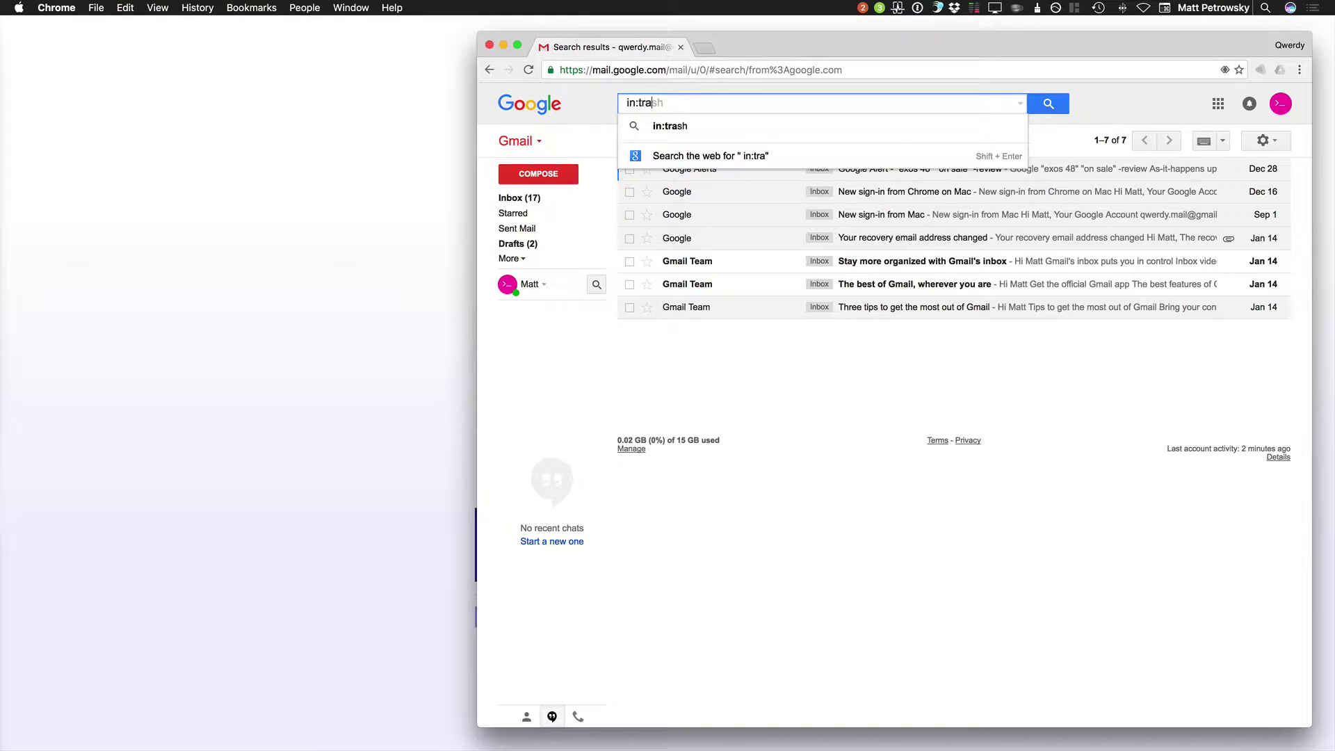
text(h)
key(super+a)
key(BackSpace)
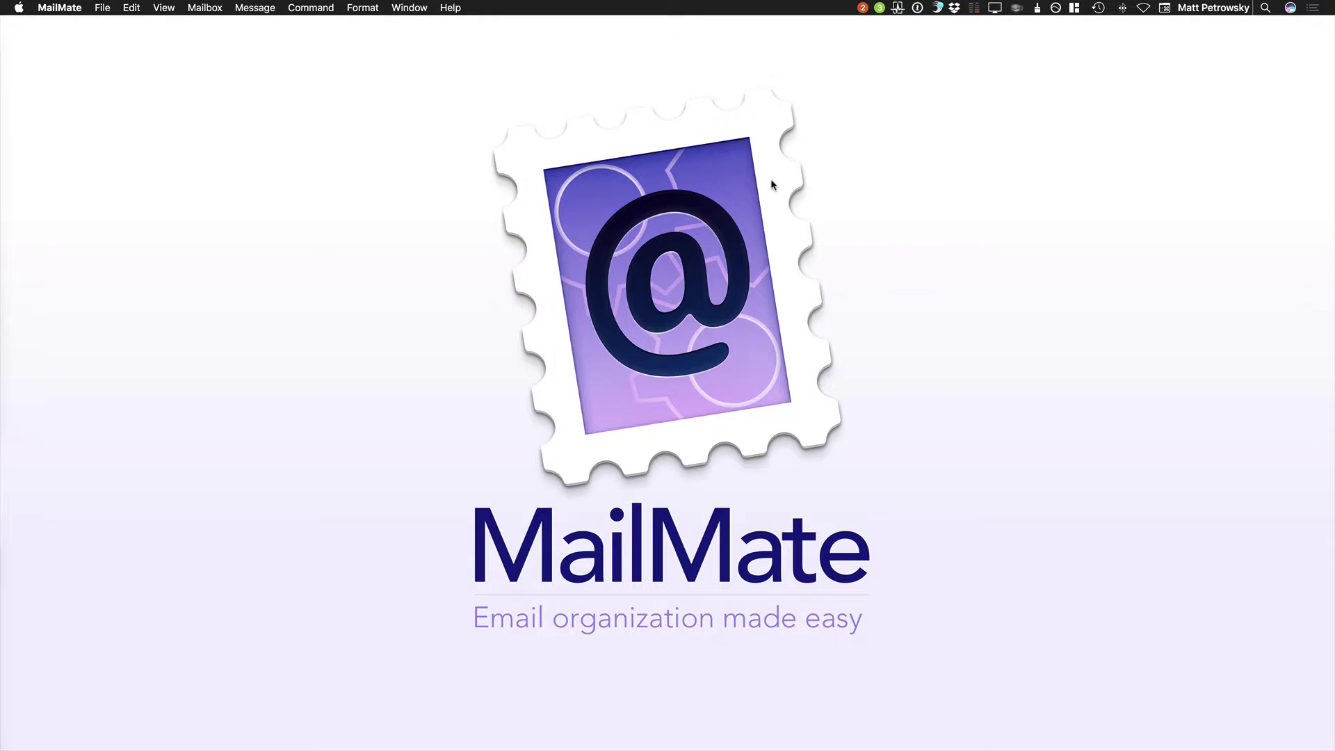
Step: Return to MailMate and restore the minimized My Inbox window with its 8 messages
key(super+Tab)
click(1324, 708)
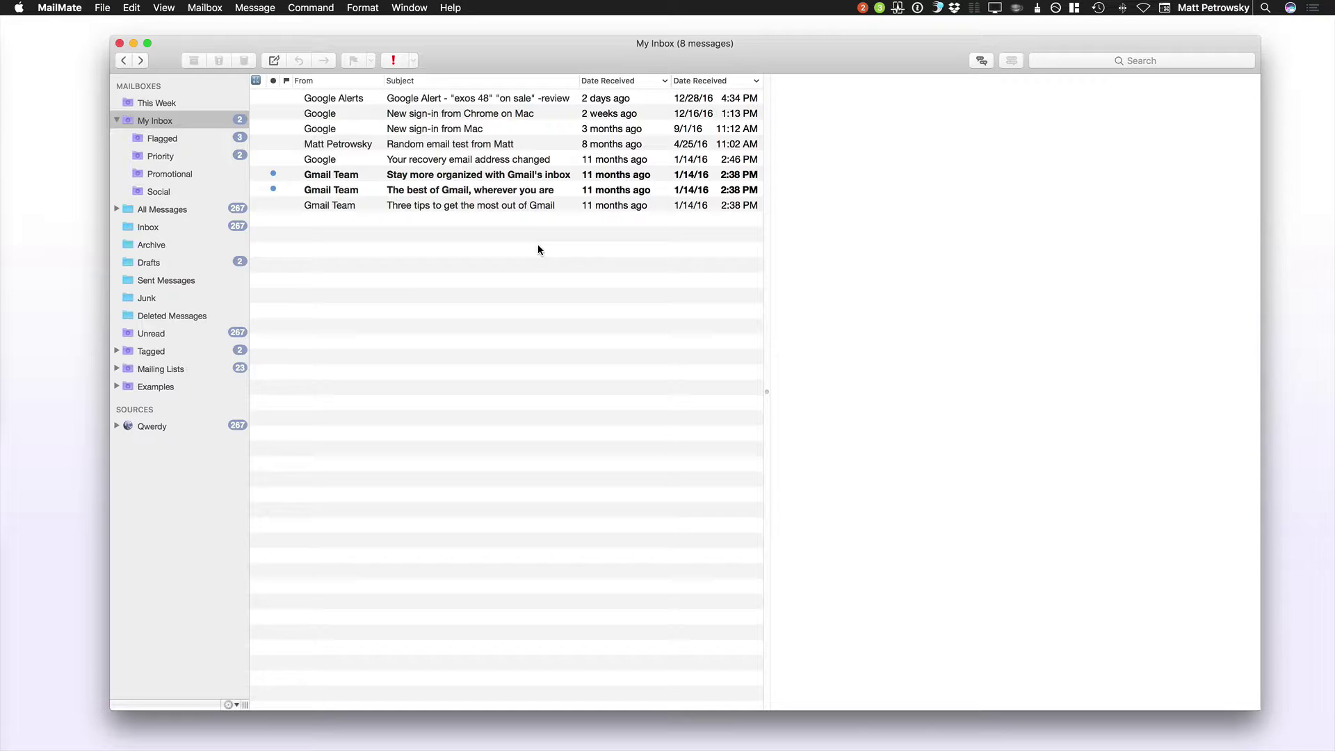
key(alt+super+f)
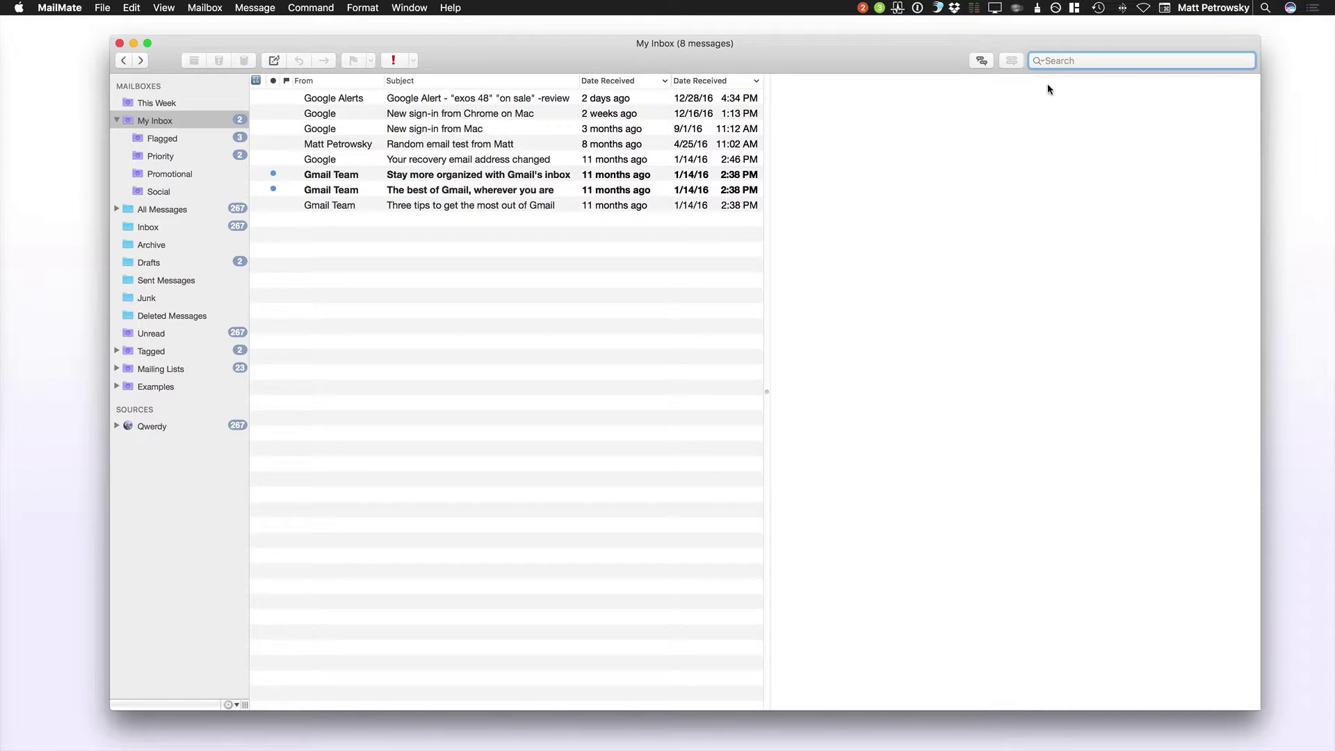
click(1038, 61)
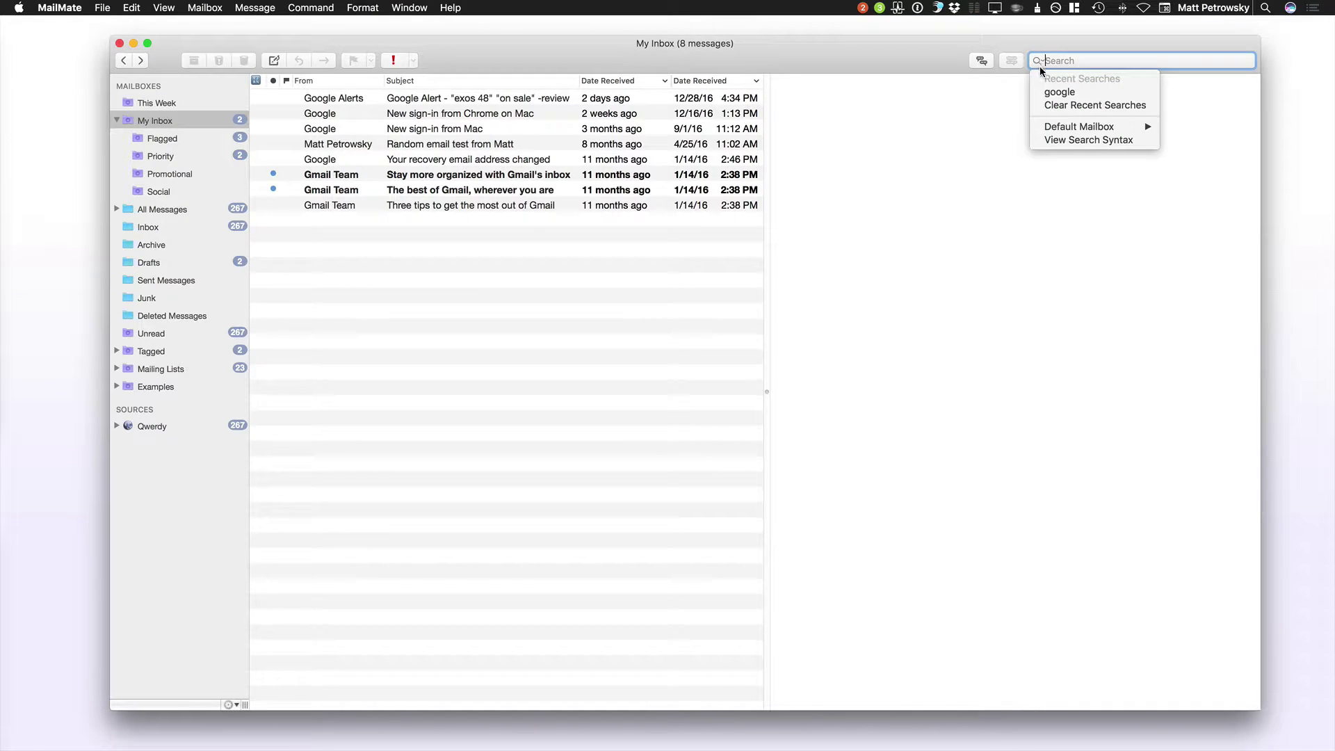
mouse_move(1059, 130)
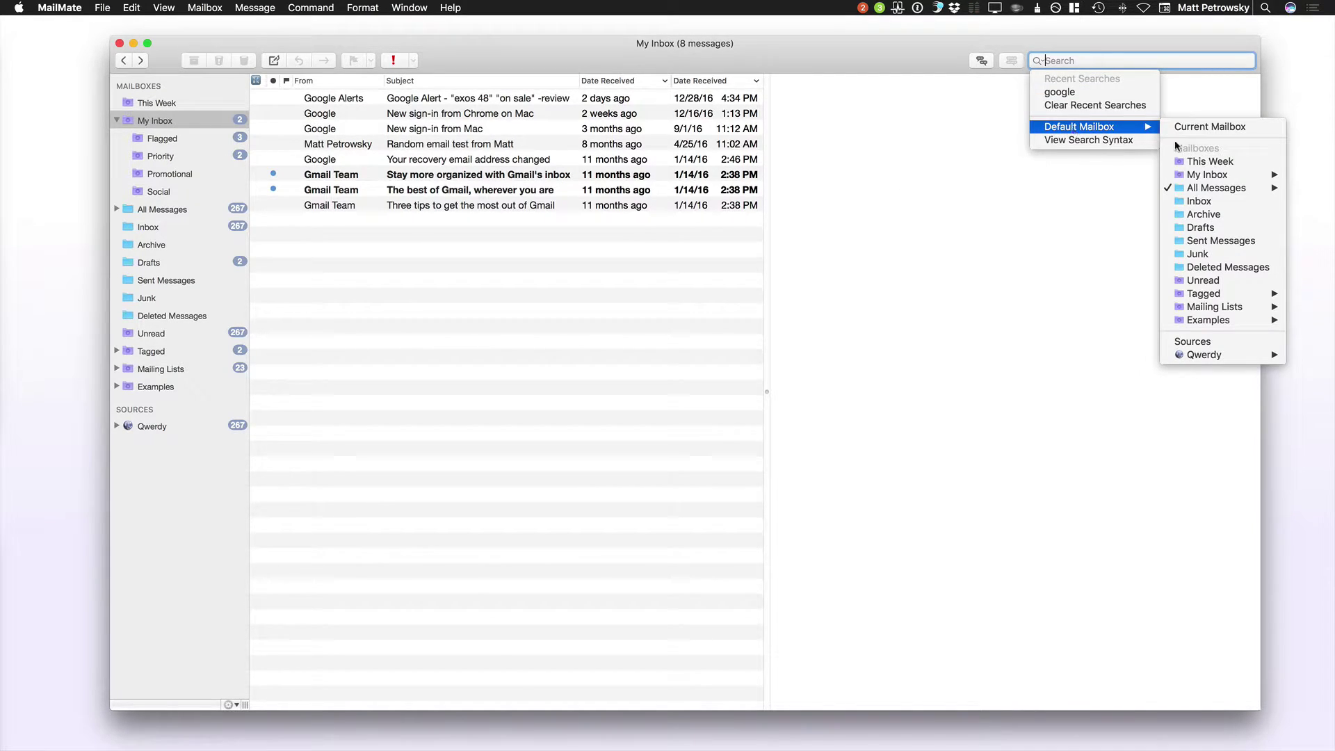
mouse_move(1207, 195)
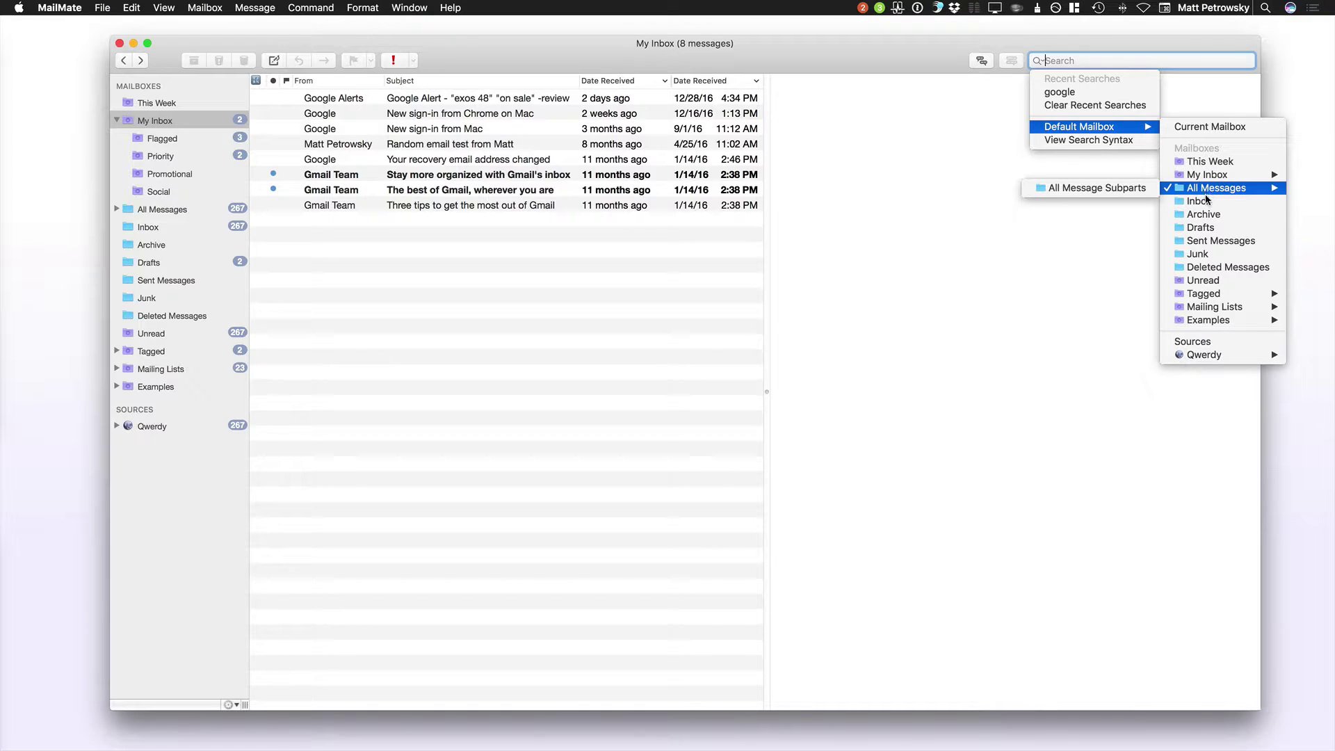
click(536, 284)
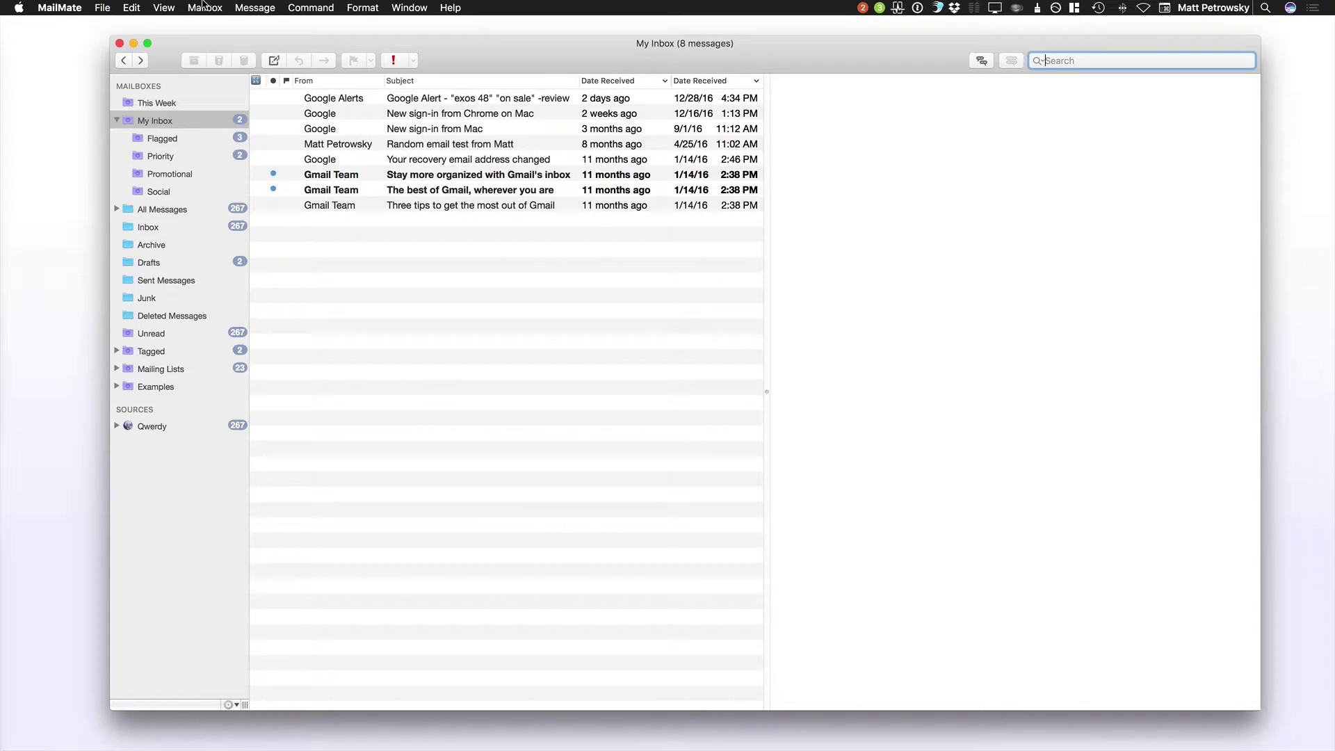
click(133, 7)
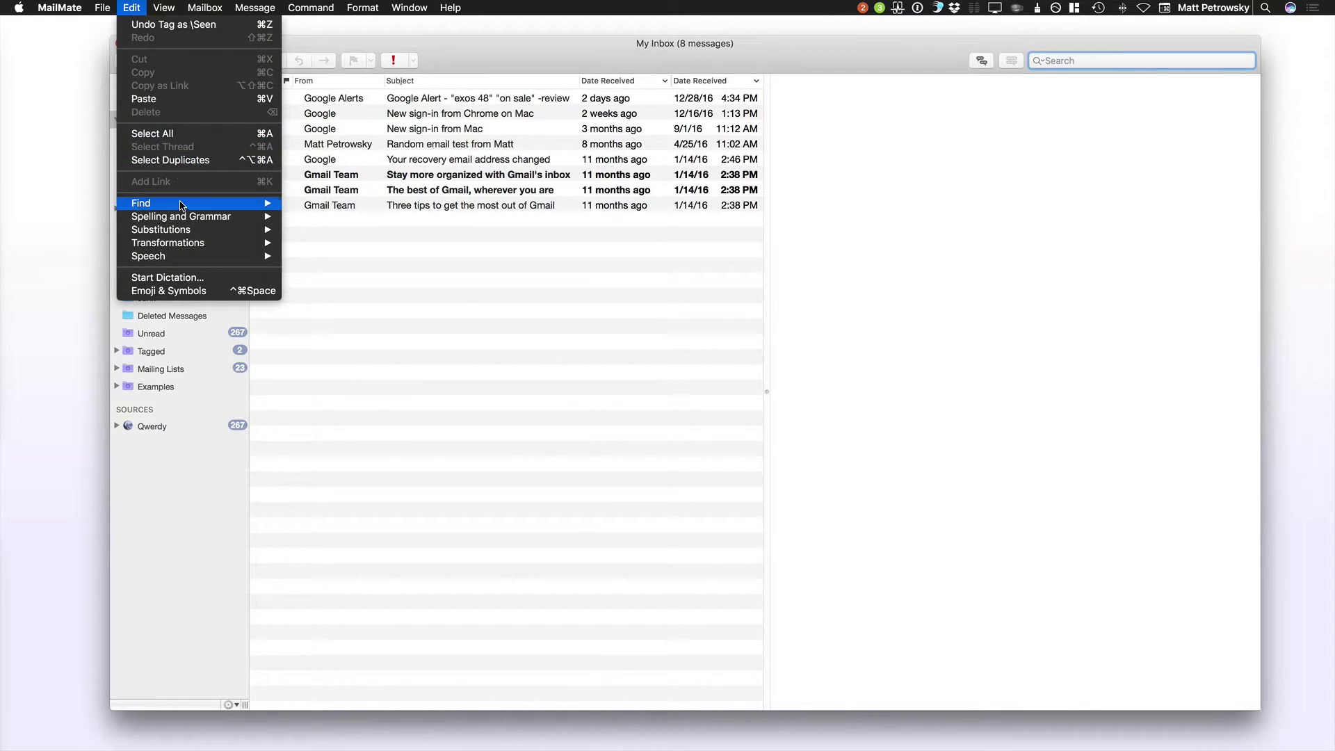
mouse_move(180, 206)
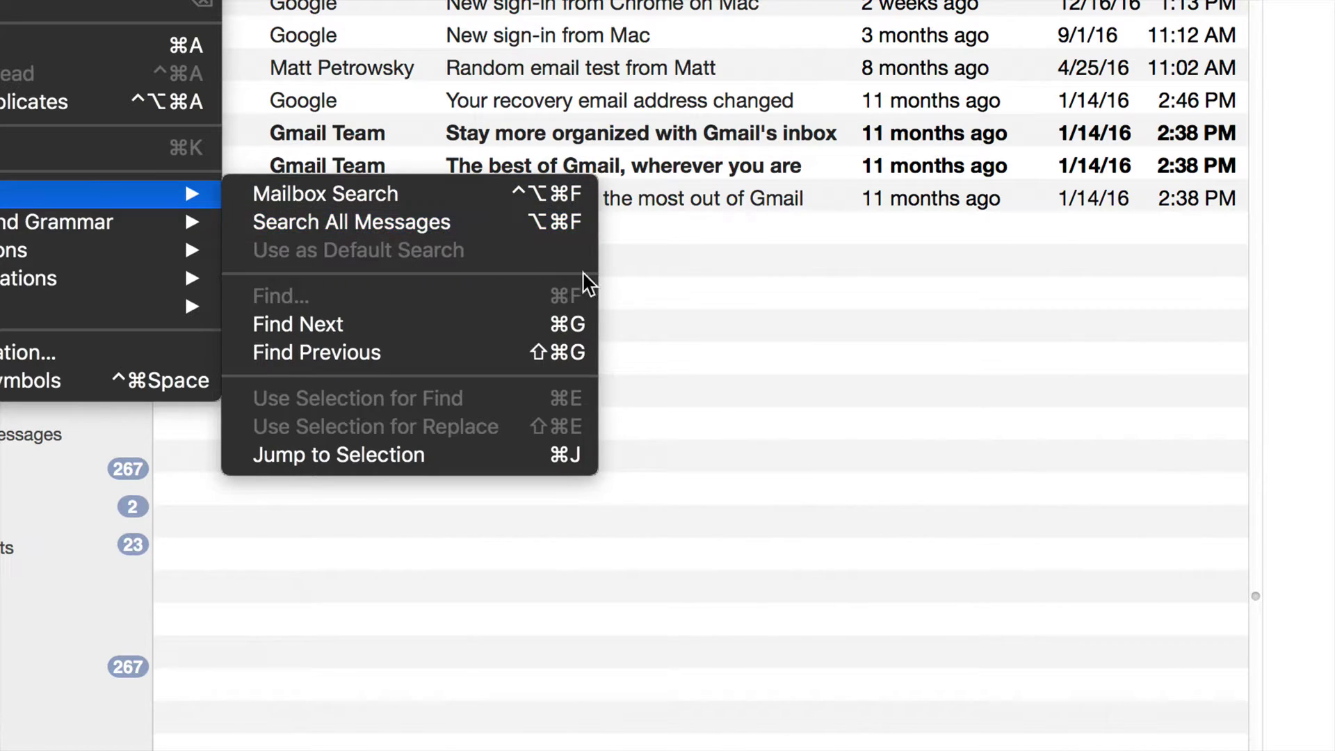
click(681, 377)
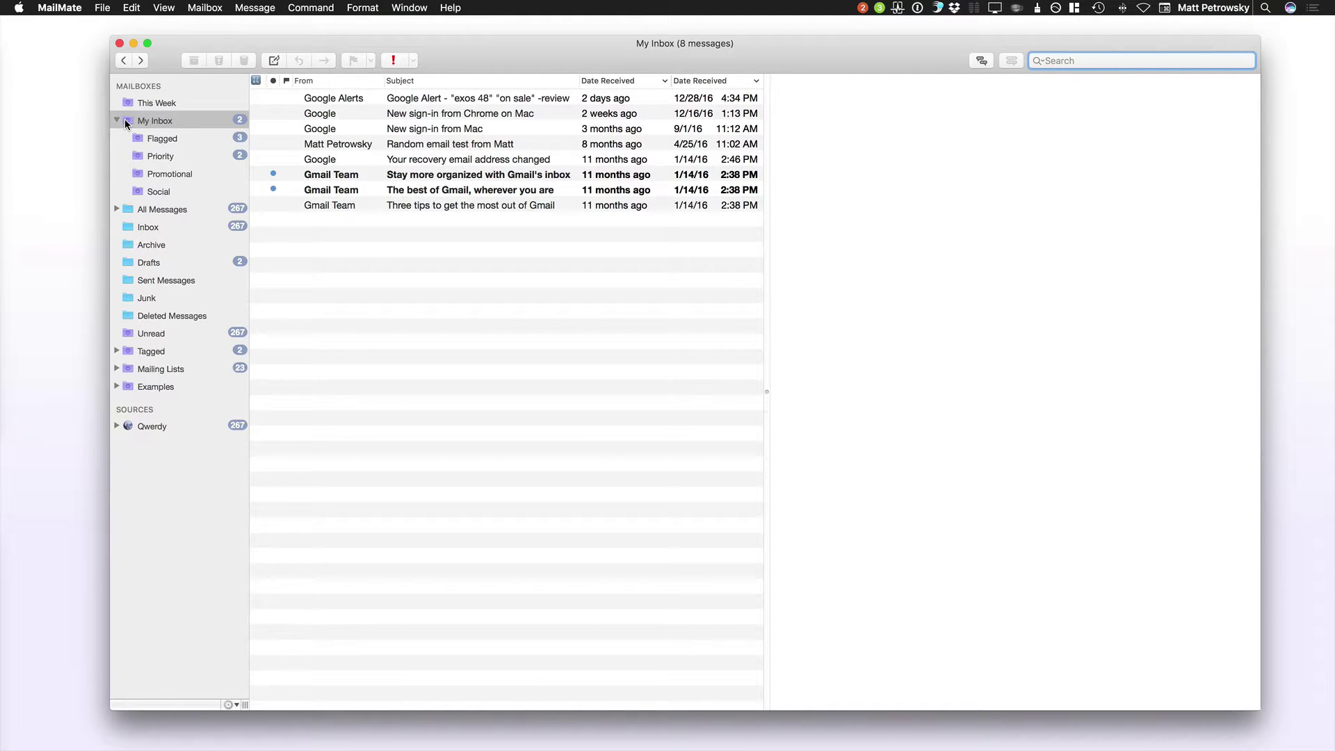
Step: Leave the quick search, start a Custom Search on My Inbox and list the From field choices
click(447, 279)
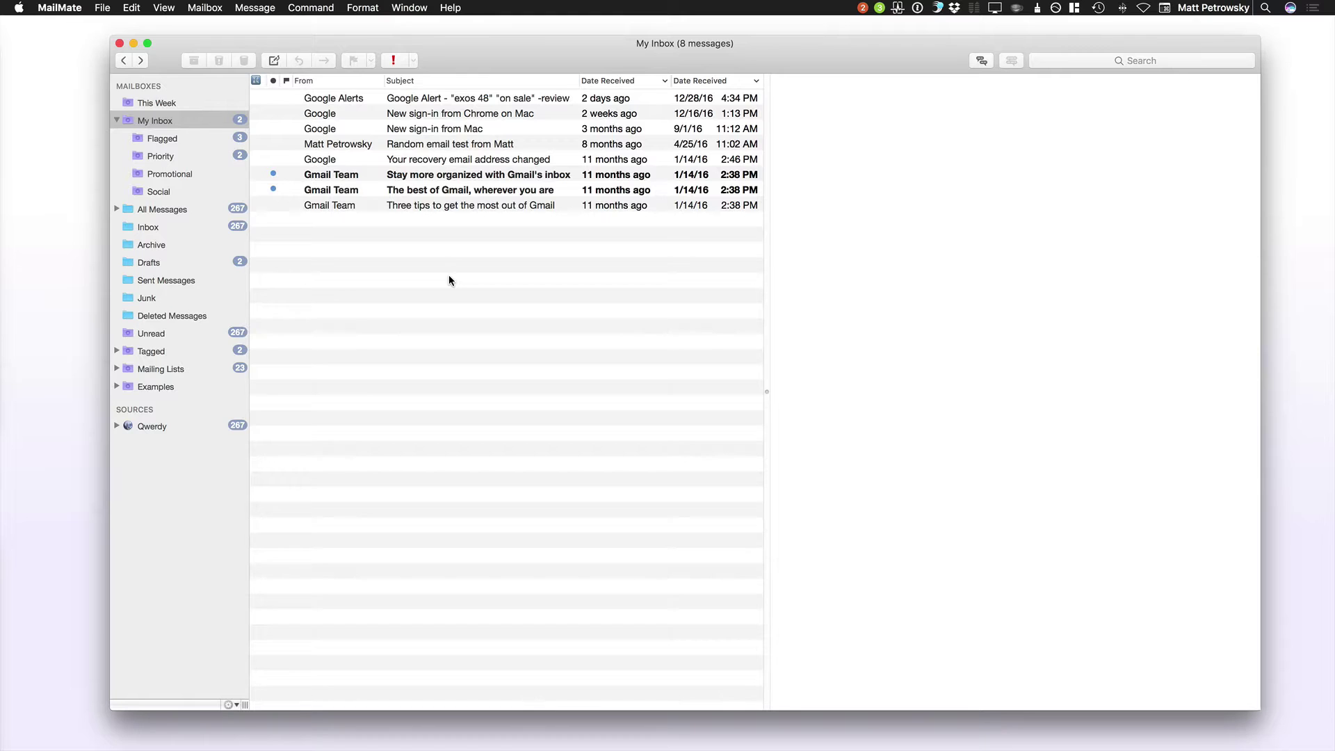
key(super+alt+f)
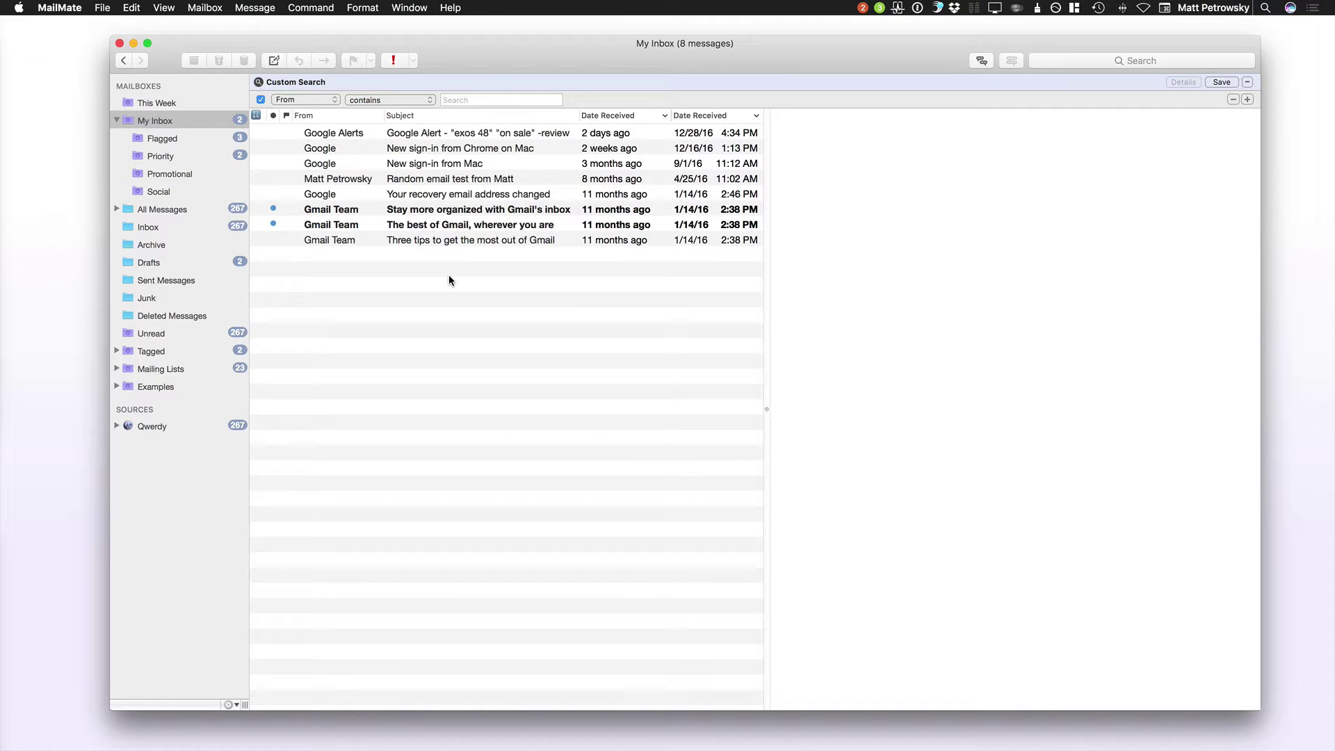
click(322, 100)
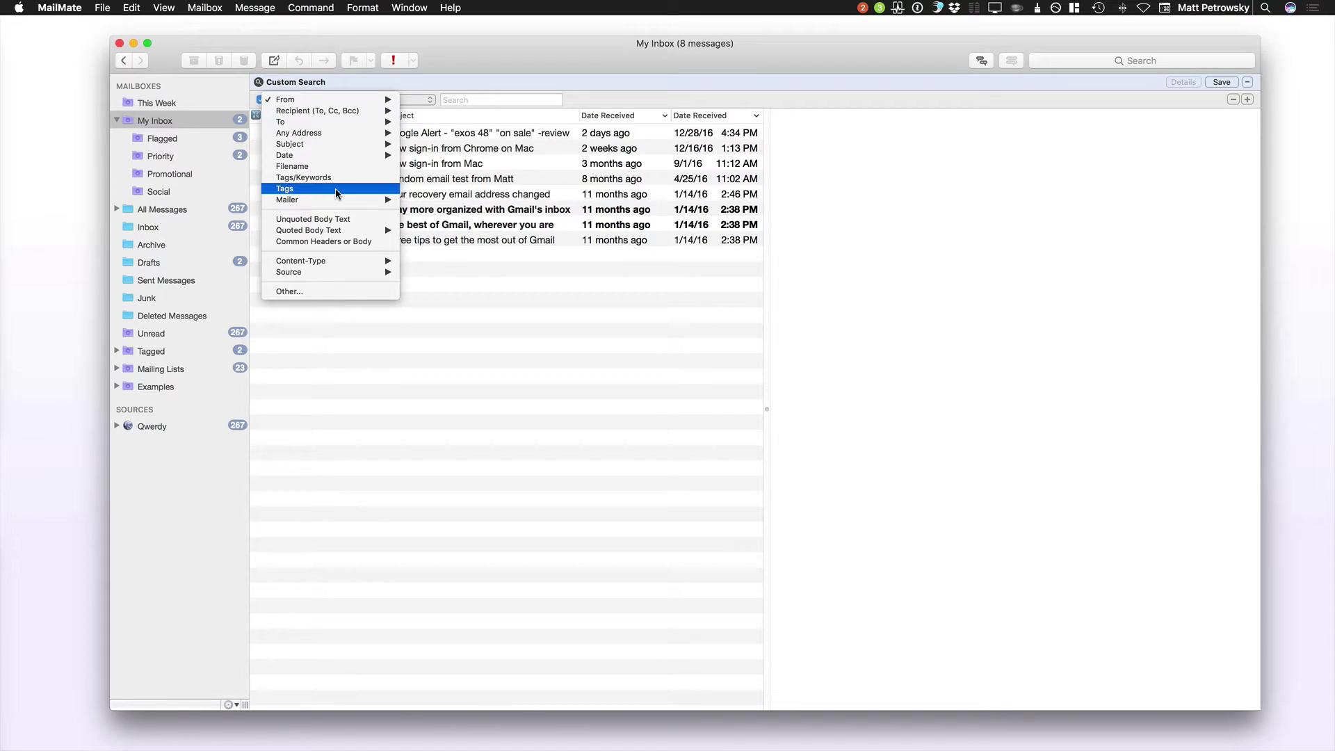
Step: Filter My Inbox to Unquoted Body Text contains 'test'
click(334, 220)
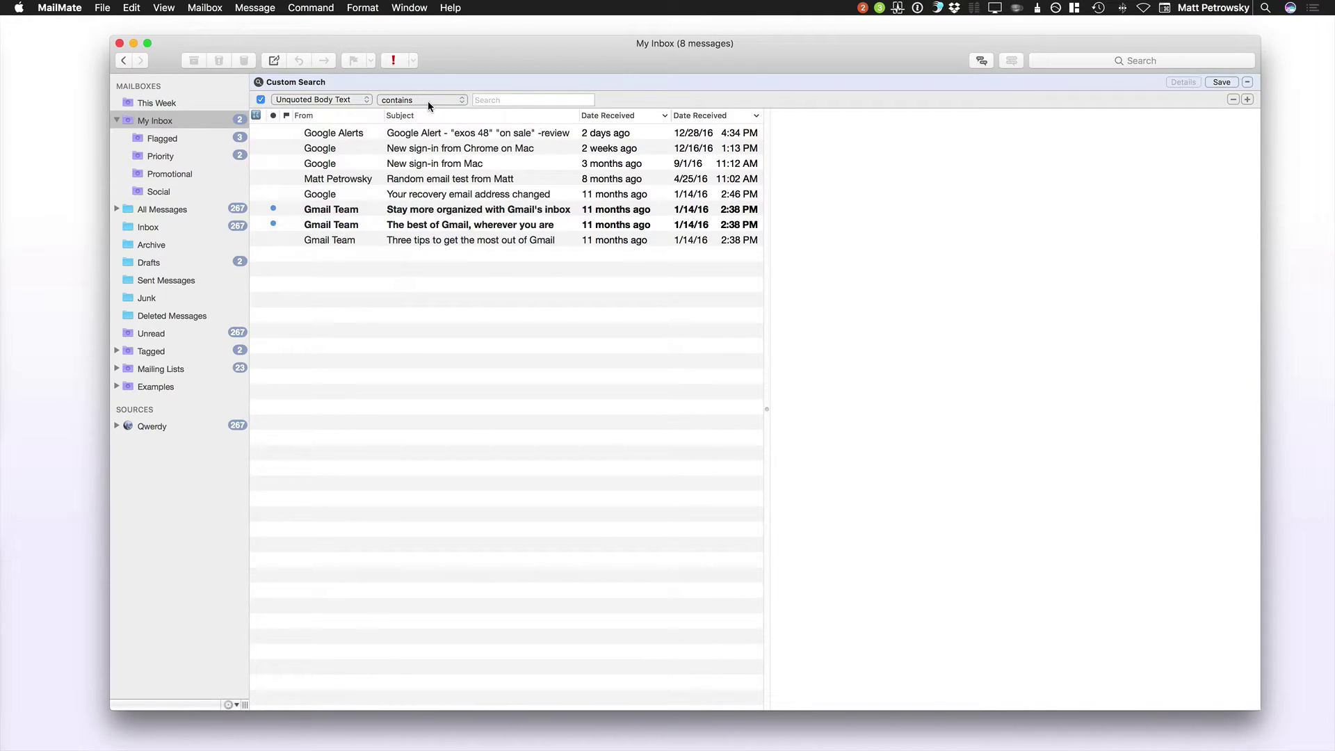
text(test)
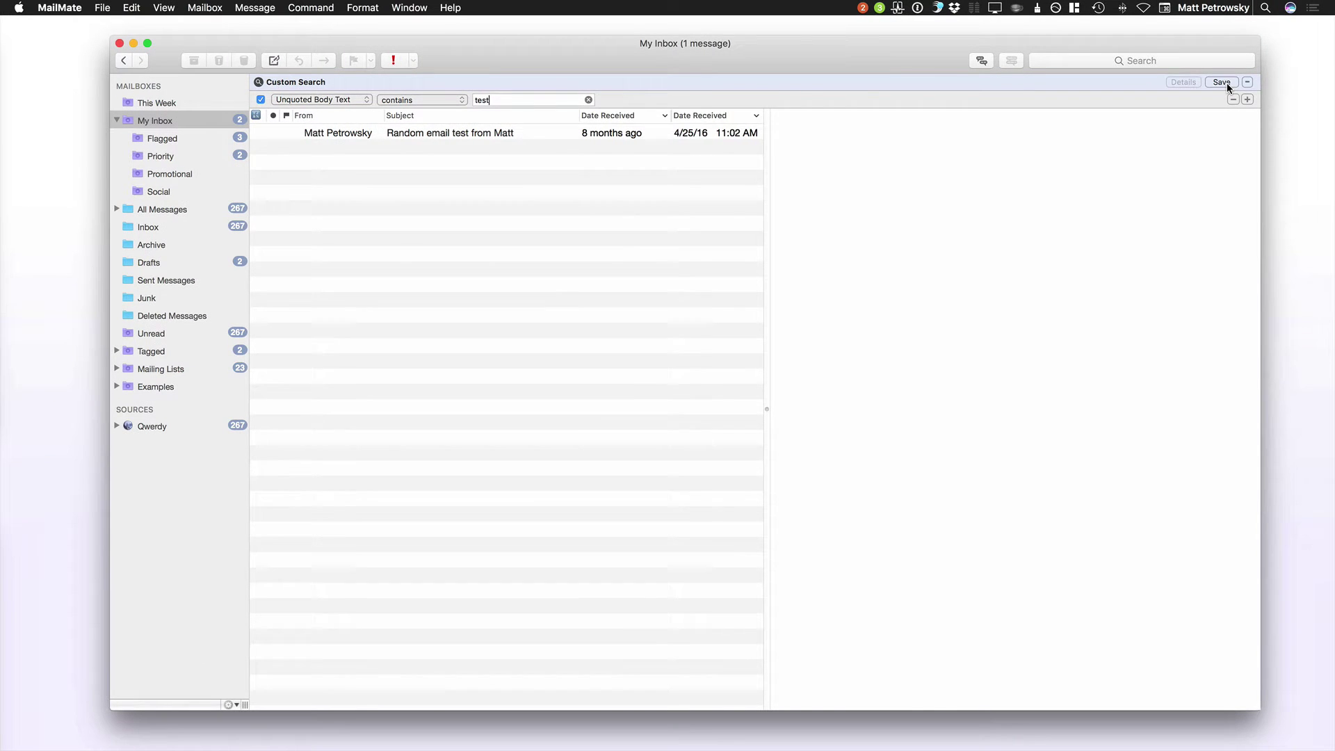
click(1226, 82)
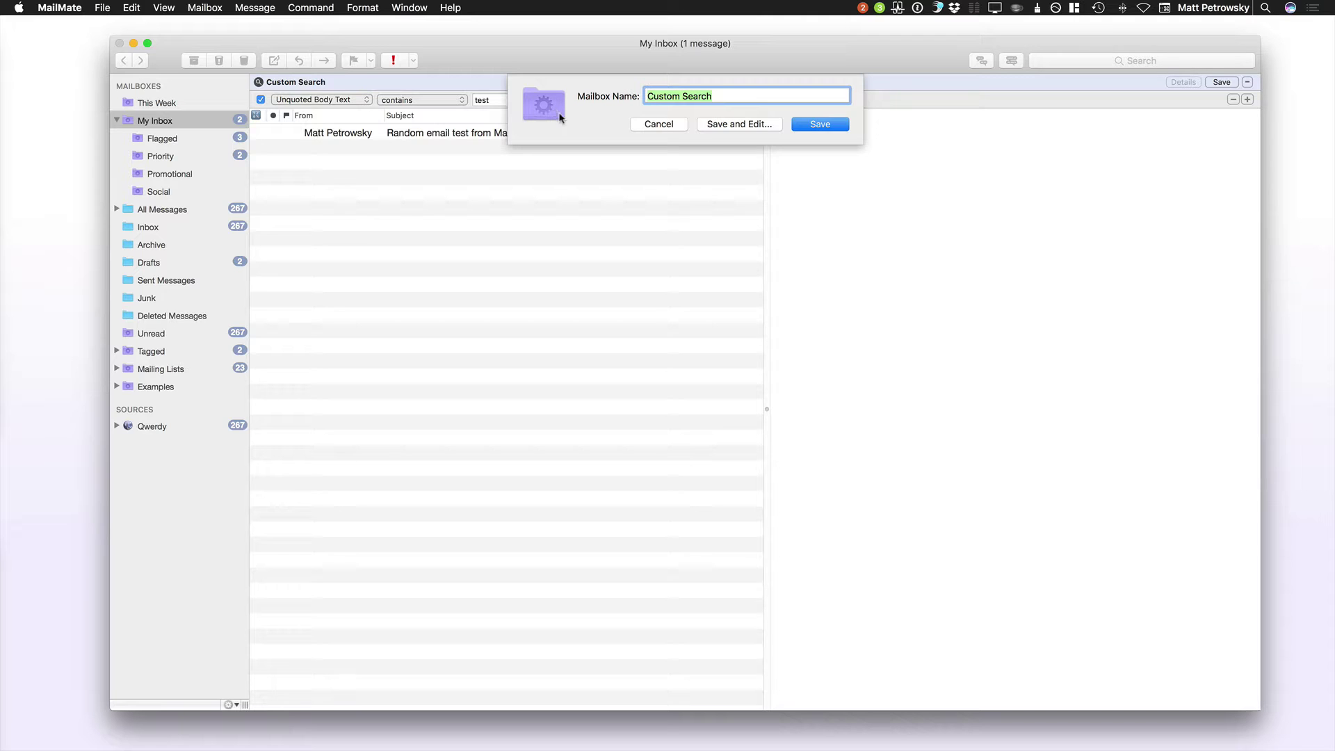
click(648, 125)
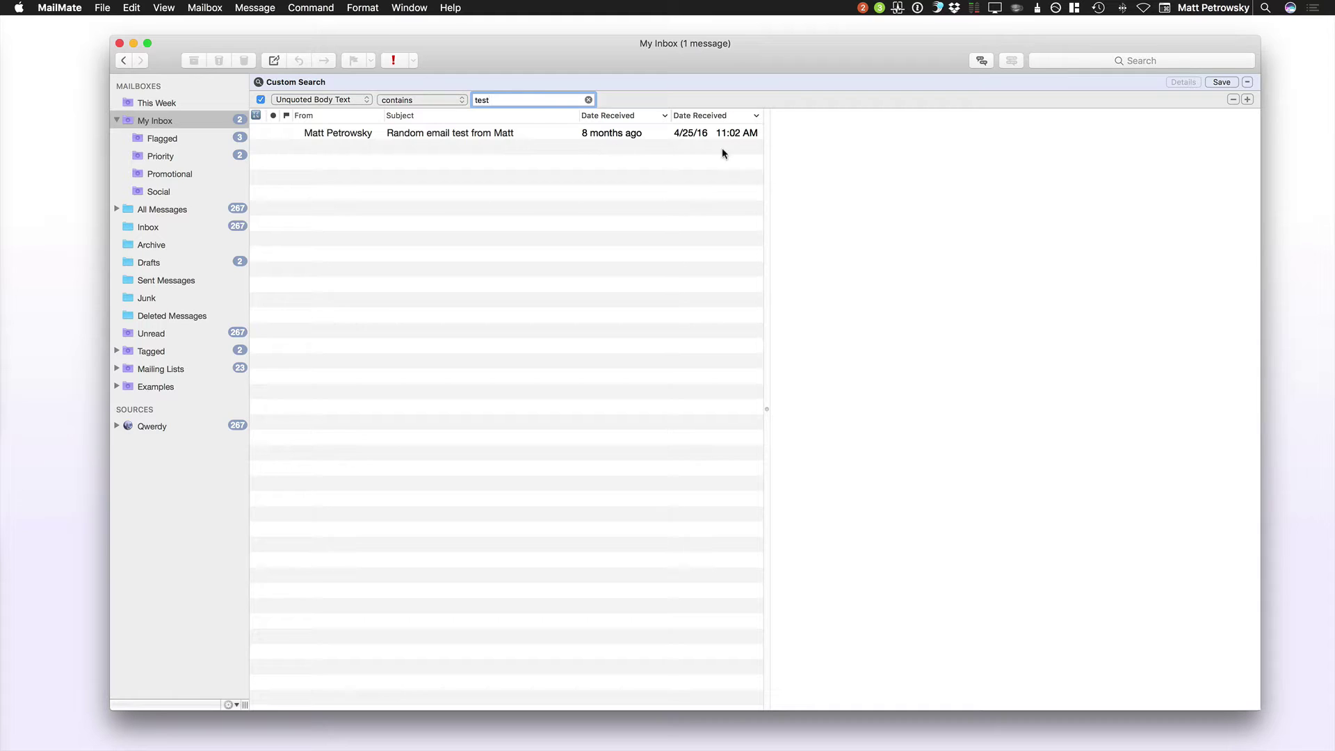
Step: View the 'test' filter in This Week, My Inbox, Flagged and All Messages, then close Custom Search
click(130, 105)
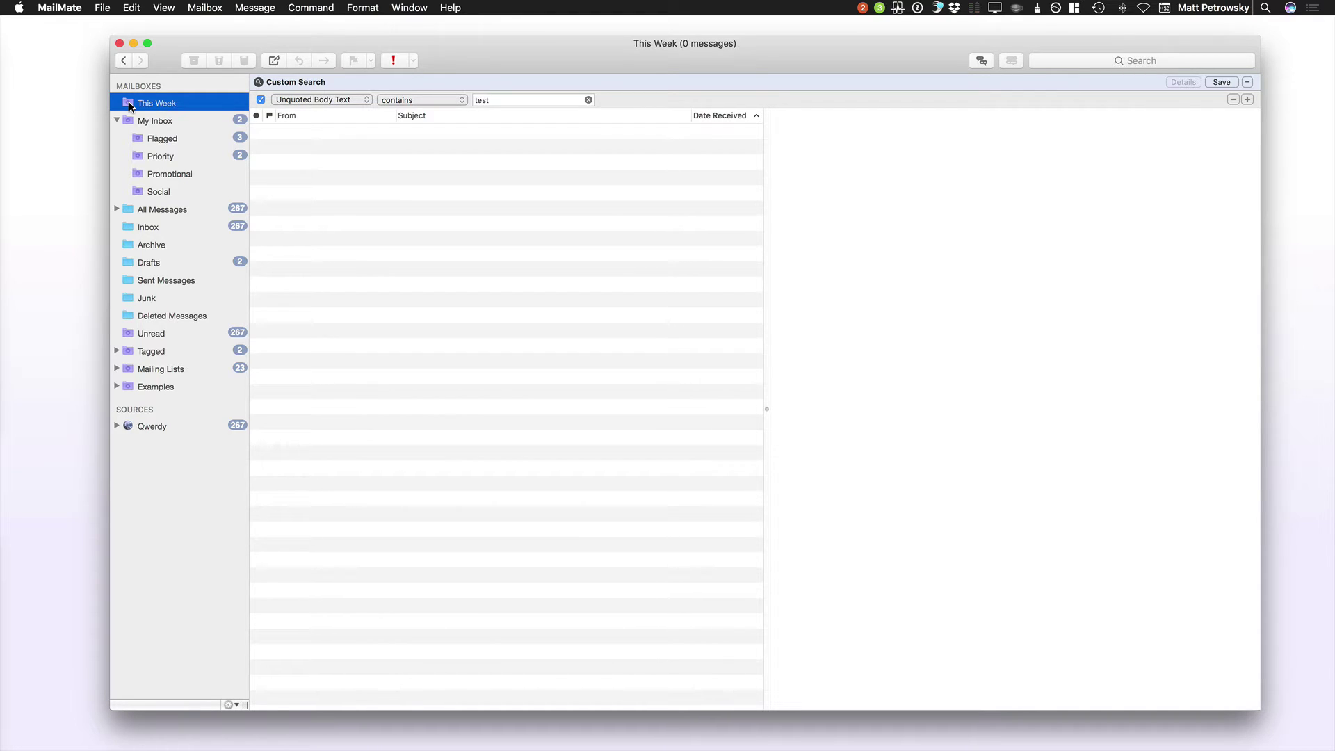
click(127, 123)
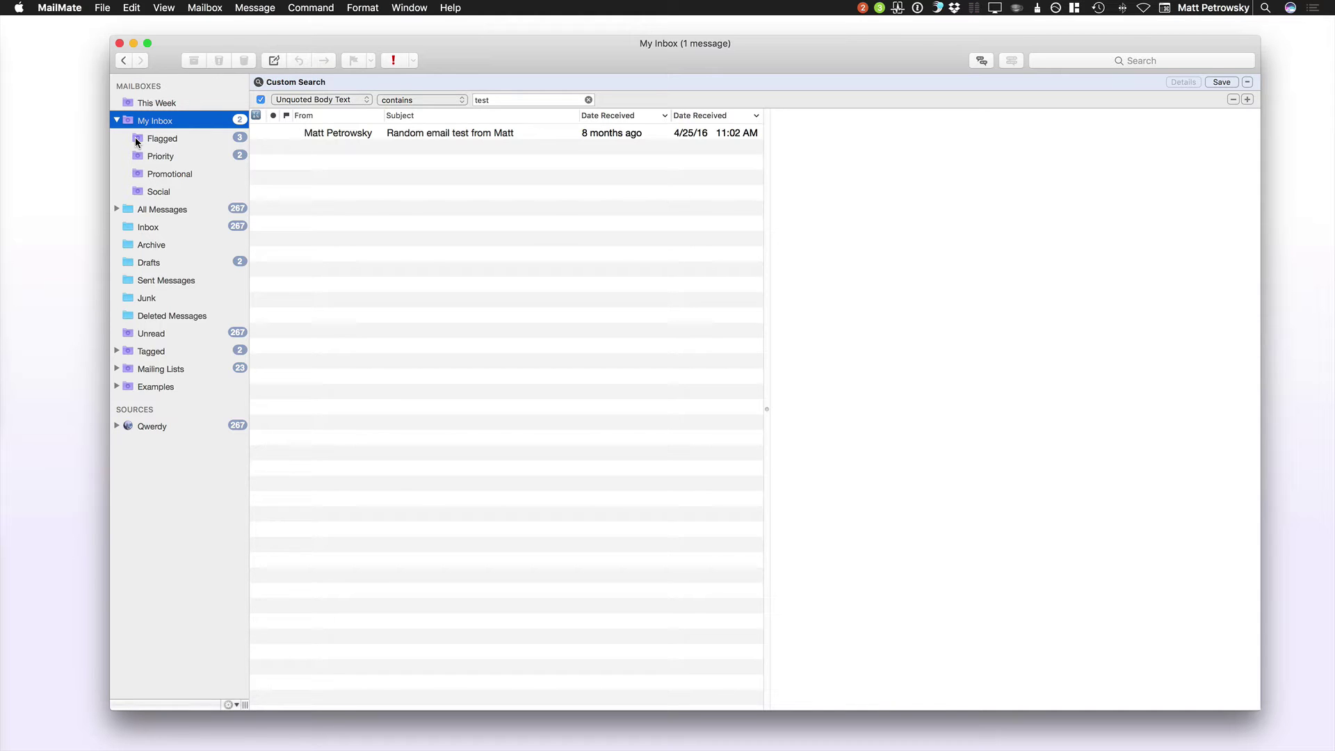
click(136, 142)
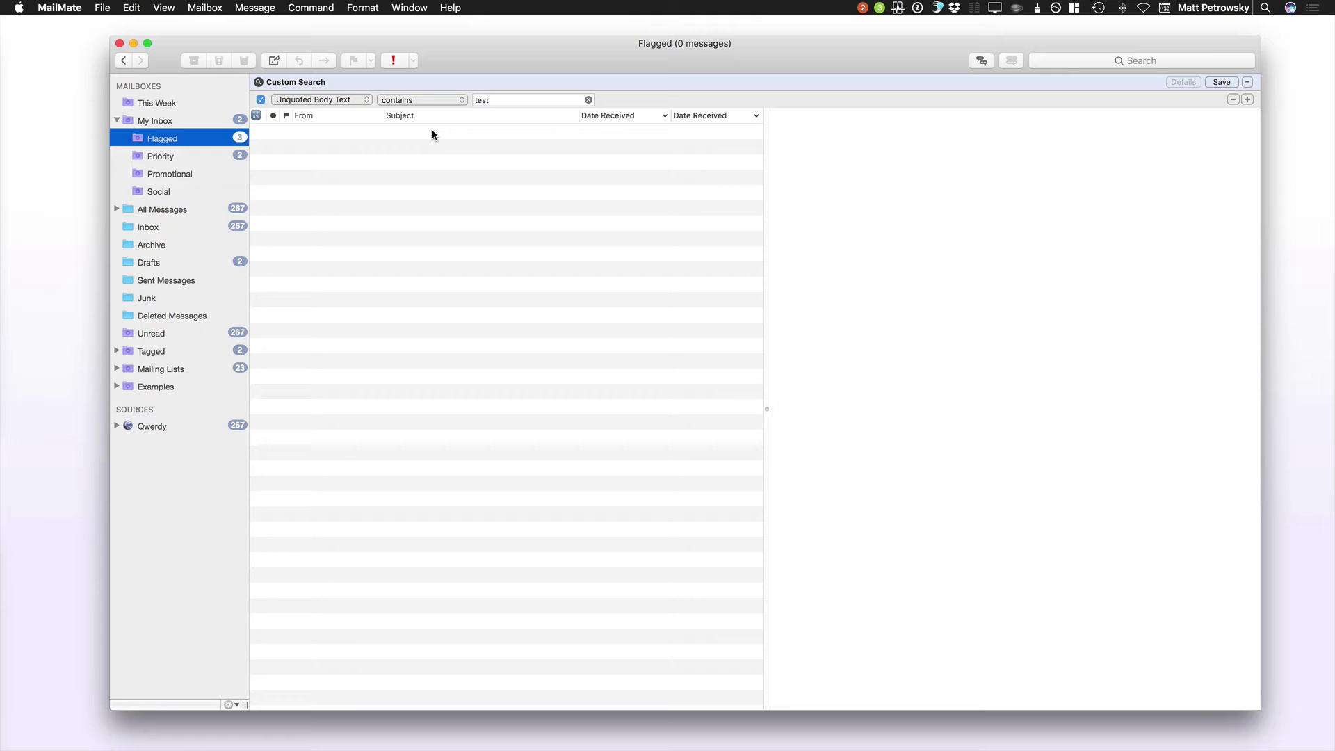
click(158, 209)
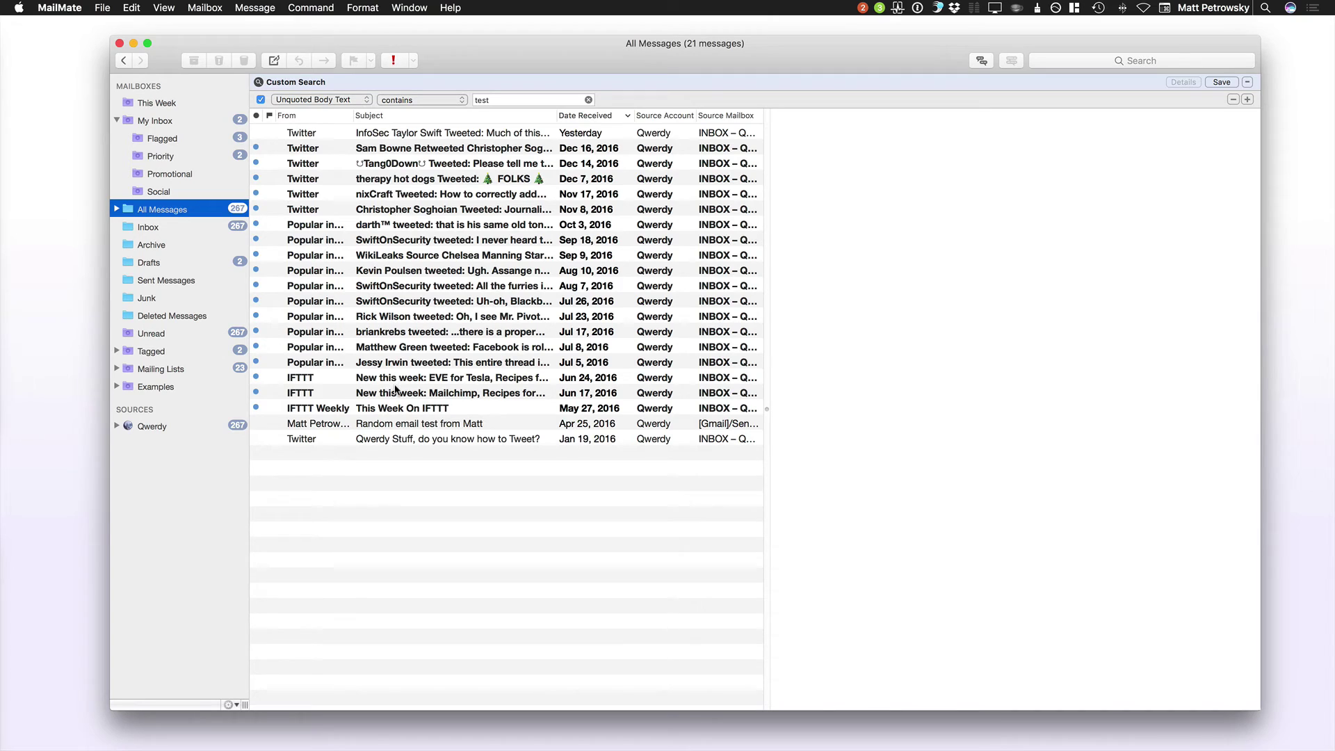
click(156, 124)
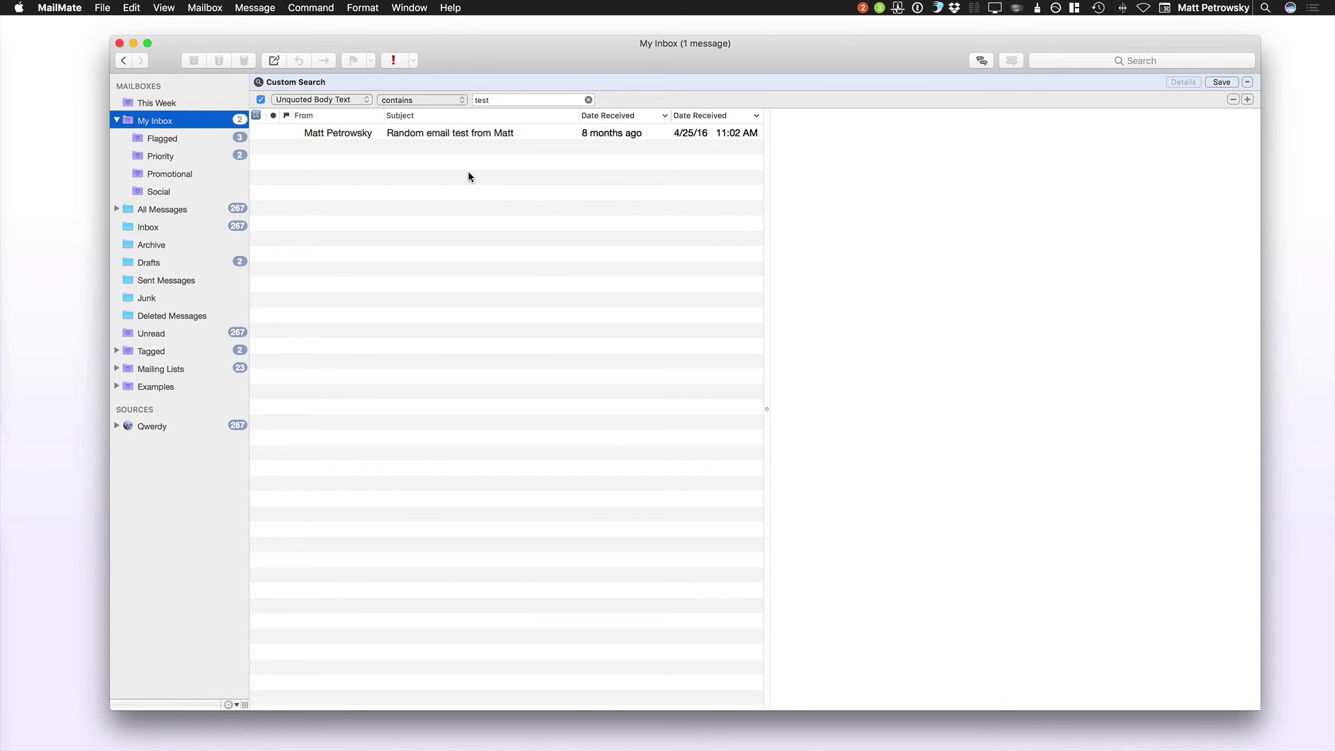
key(super+alt+f)
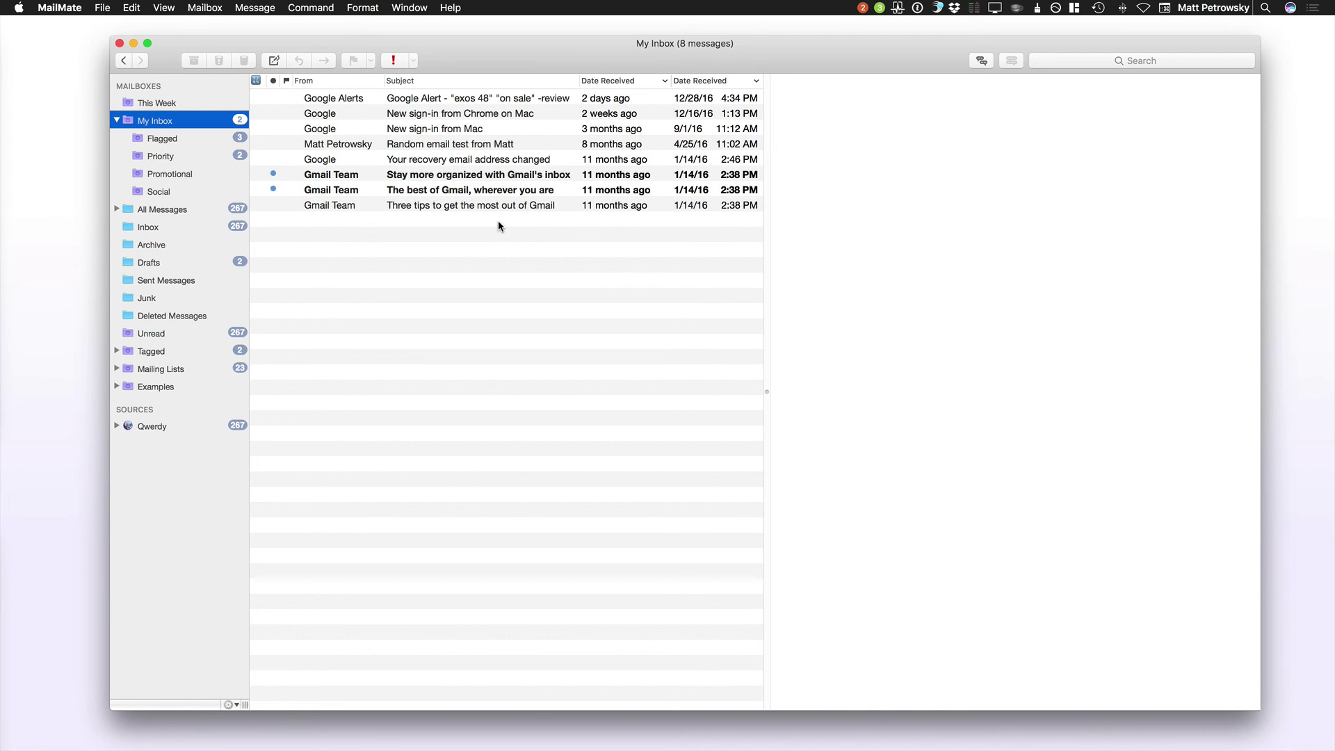
Step: Skip the quick search and browse Social, Promotional, then Priority with its two Tumblr messages
click(1054, 61)
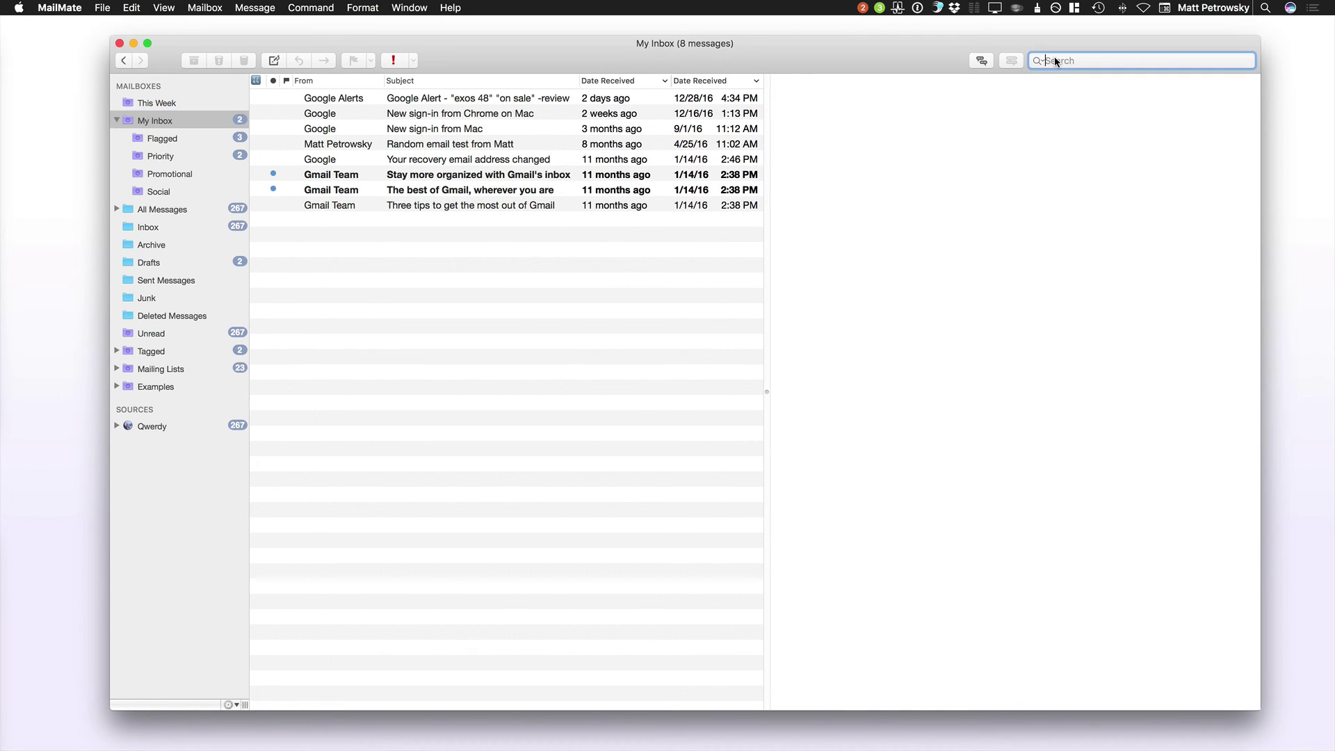
click(493, 293)
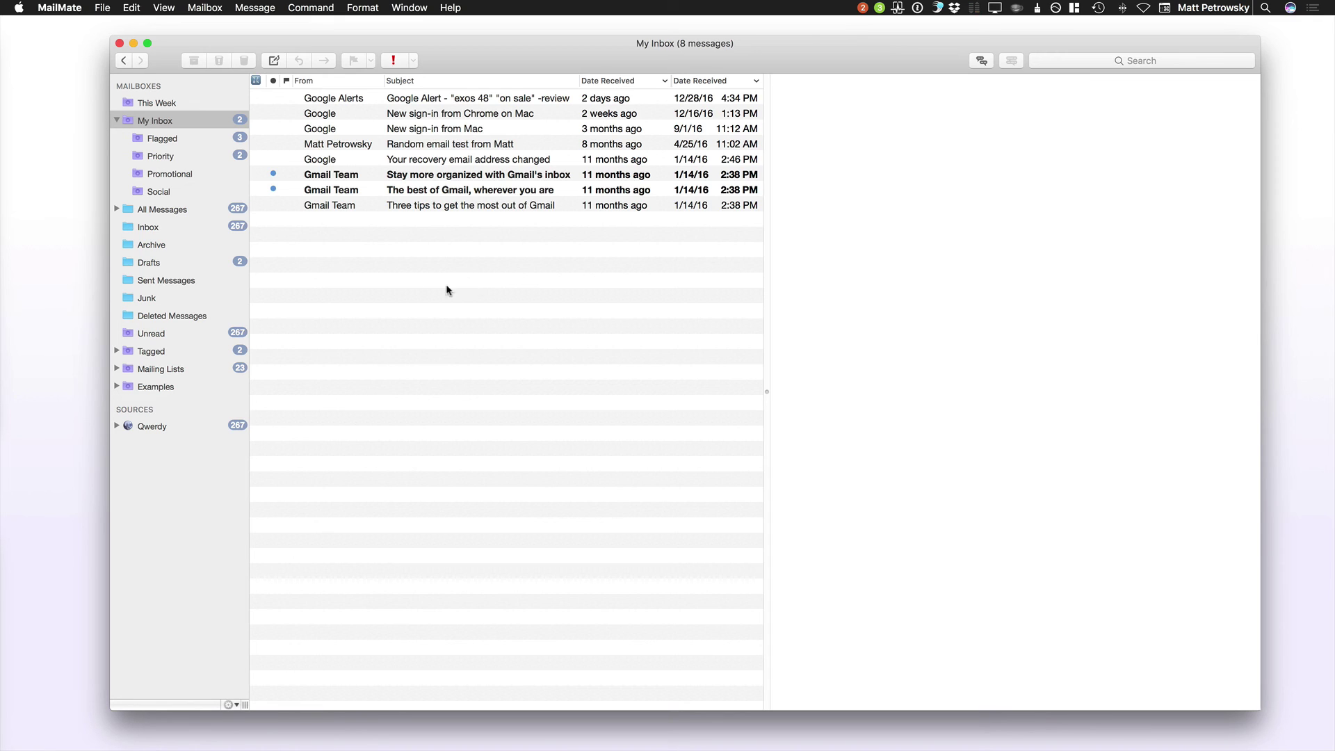
click(158, 191)
click(163, 175)
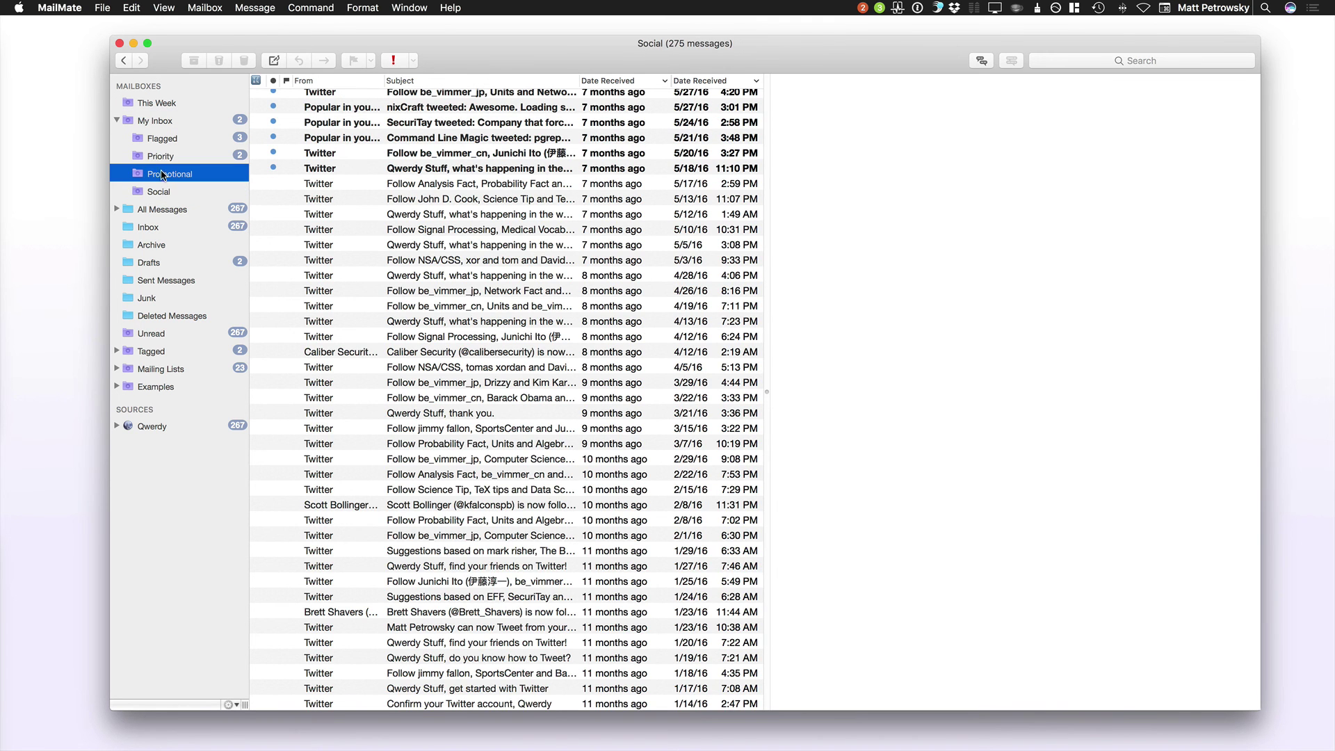
click(168, 155)
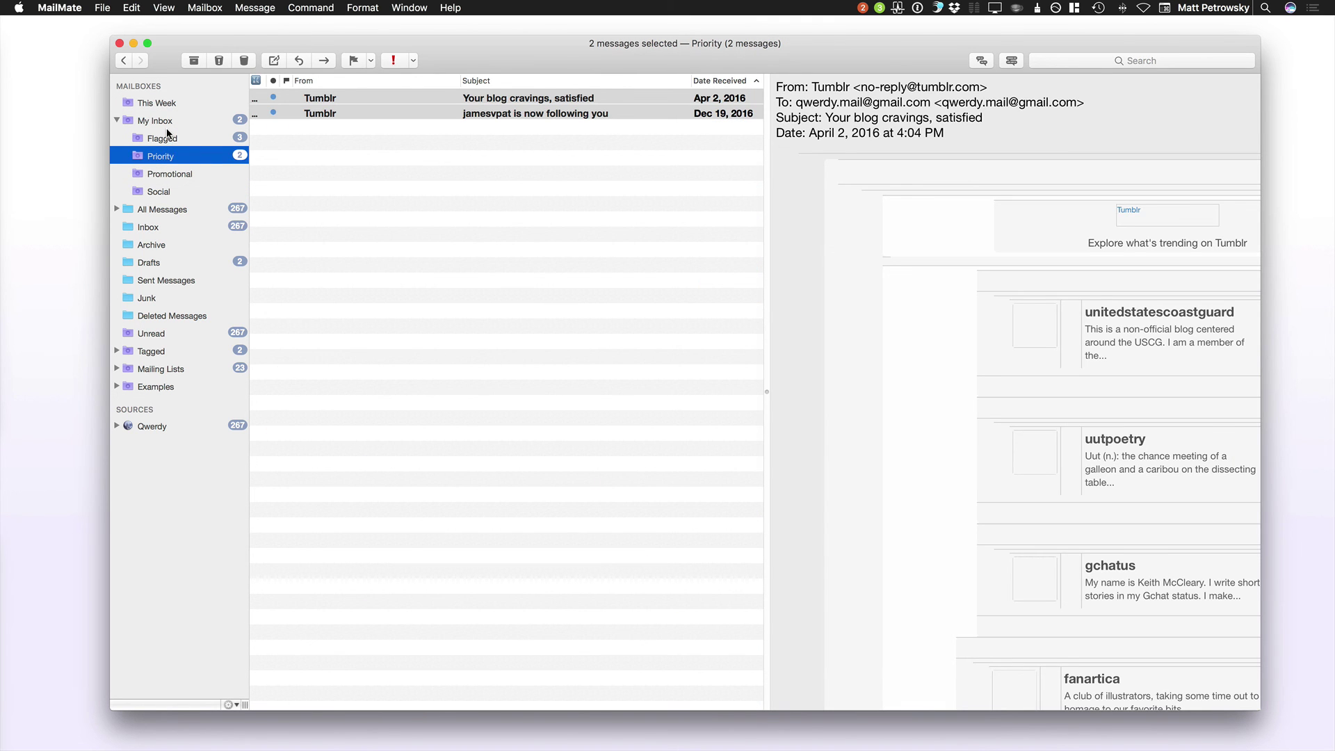